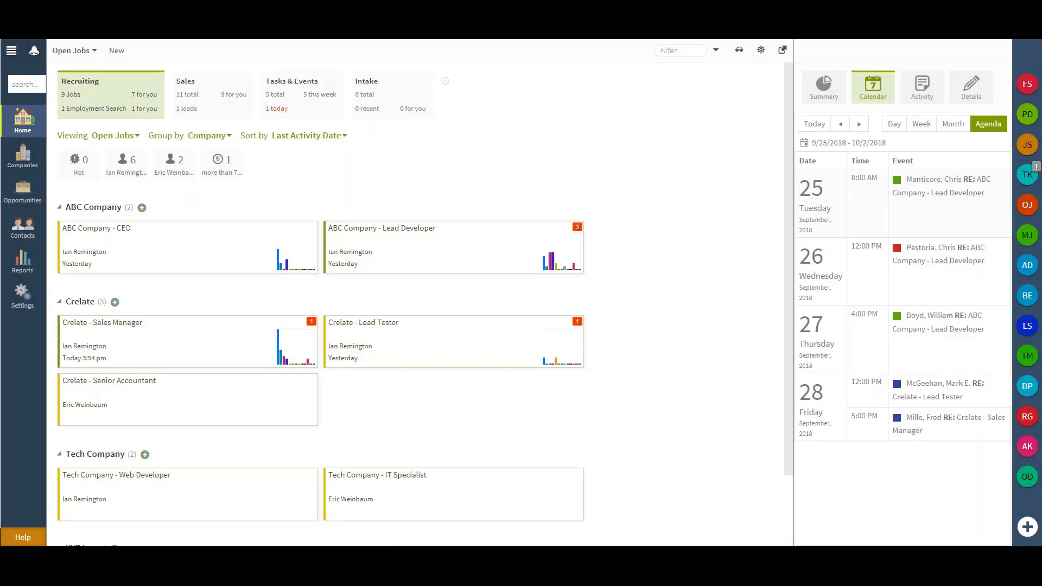
Switch to the All Candidates view and scroll through its list
{"action": "left_click", "coordinate": [86, 57]}
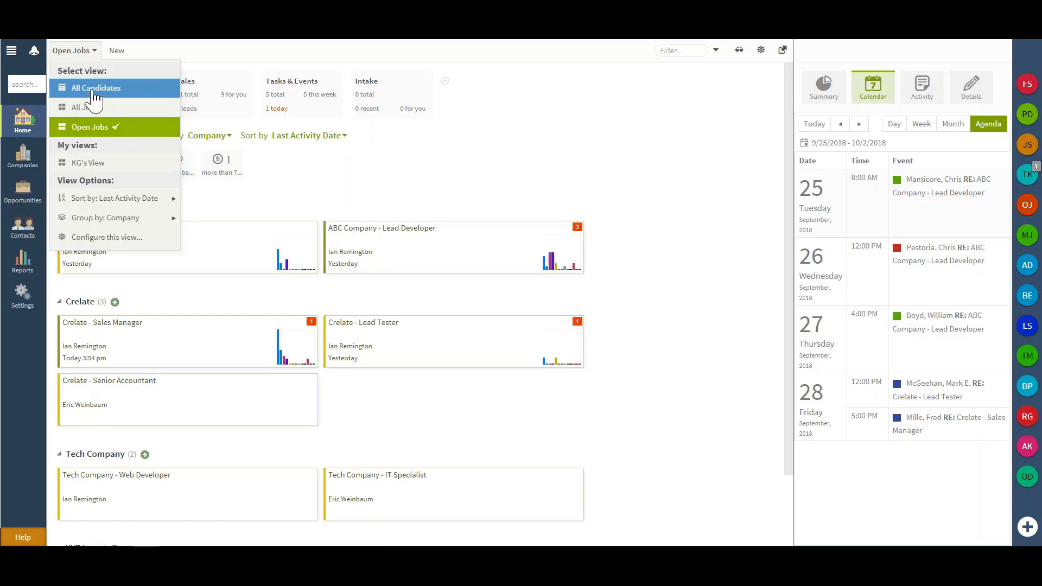
{"action": "left_click", "coordinate": [96, 90]}
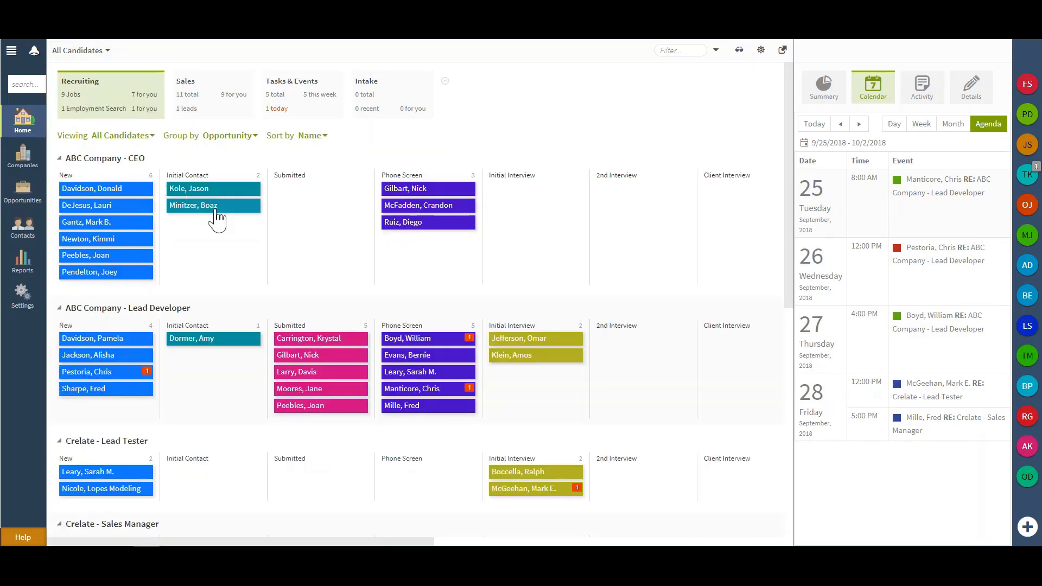
{"action": "scroll", "coordinate": [213, 217], "scroll_direction": "down", "scroll_amount": 2}
{"action": "scroll", "coordinate": [216, 216], "scroll_direction": "up", "scroll_amount": 2}
Look at the All Jobs view, then return to the Open Jobs view
{"action": "left_click", "coordinate": [103, 51]}
{"action": "left_click", "coordinate": [87, 108]}
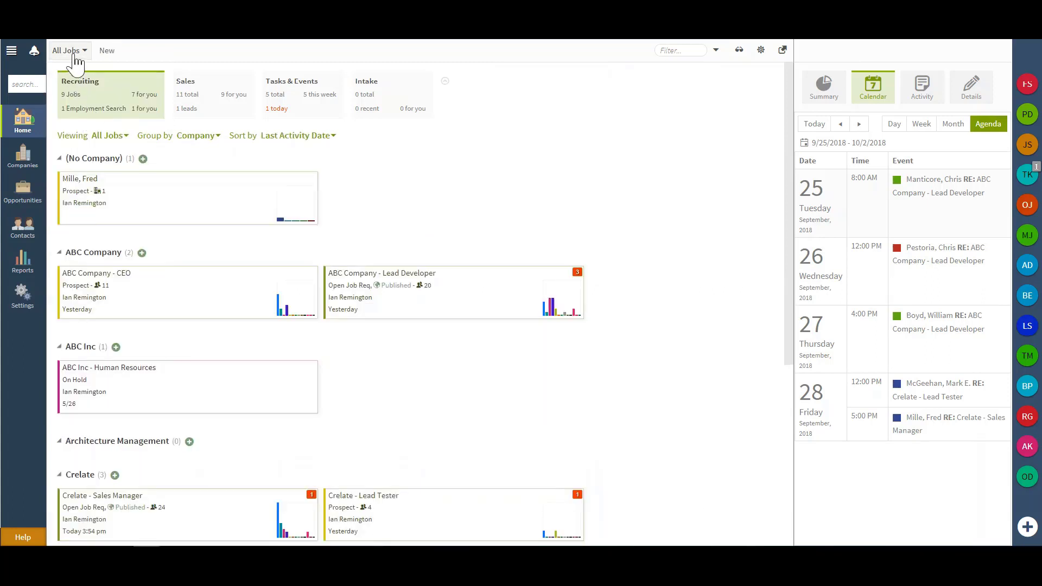
{"action": "left_click", "coordinate": [70, 50]}
{"action": "left_click", "coordinate": [91, 127]}
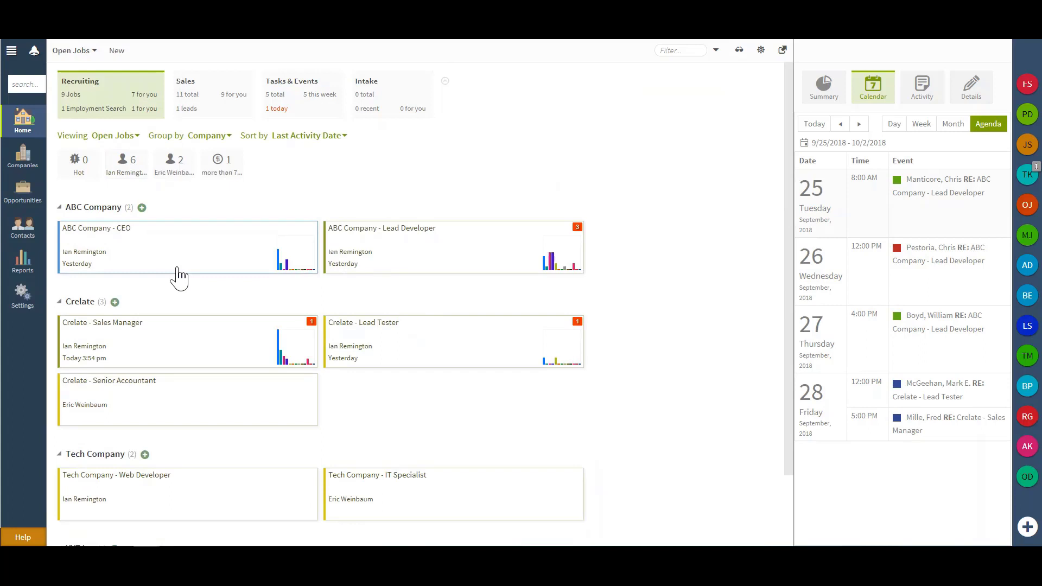
In the Open Jobs view settings, set Show items as to List instead of tiles
{"action": "left_click", "coordinate": [760, 50]}
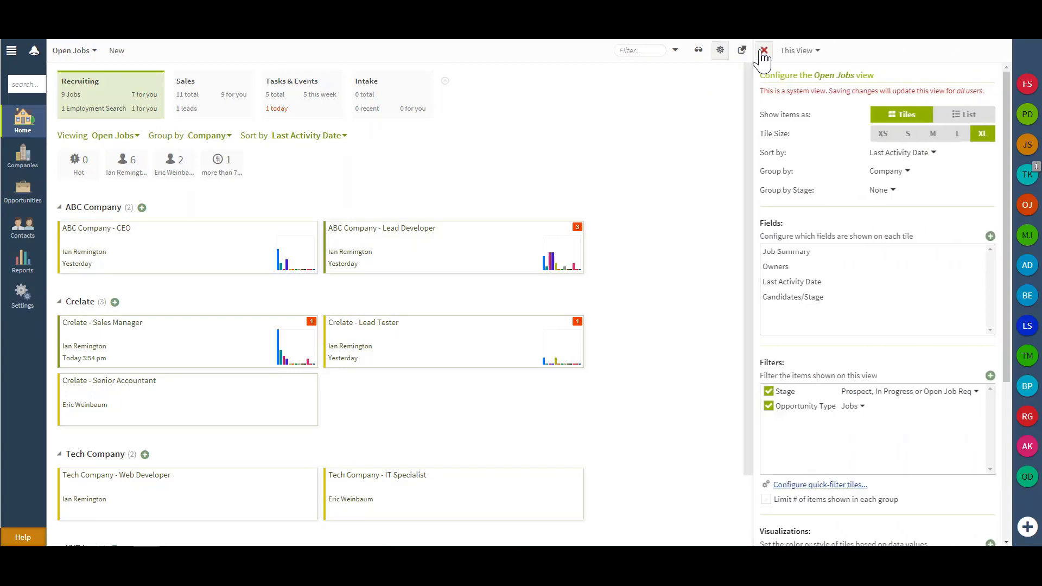
{"action": "left_click", "coordinate": [964, 115]}
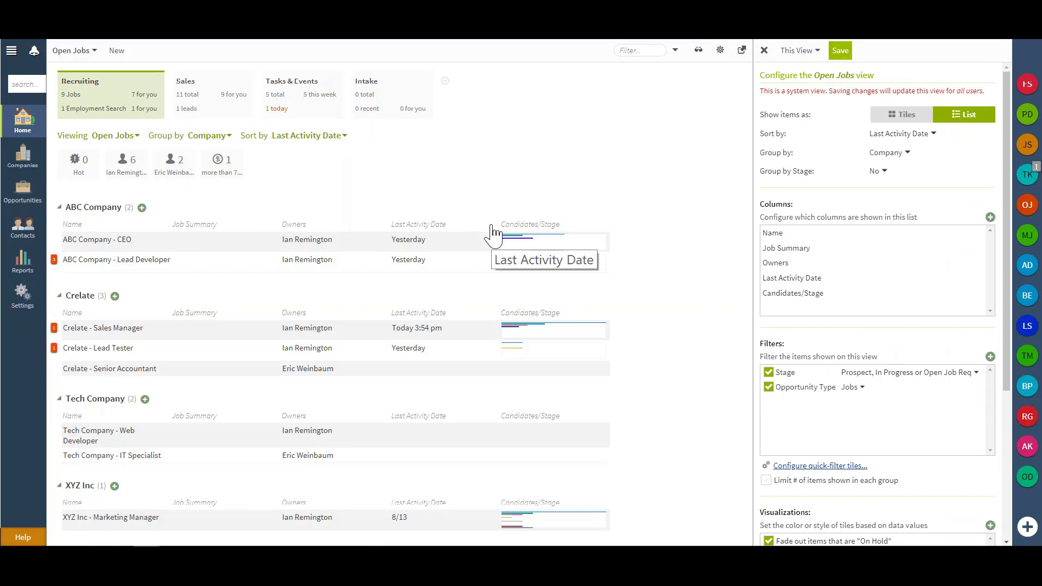
{"action": "left_click", "coordinate": [990, 217]}
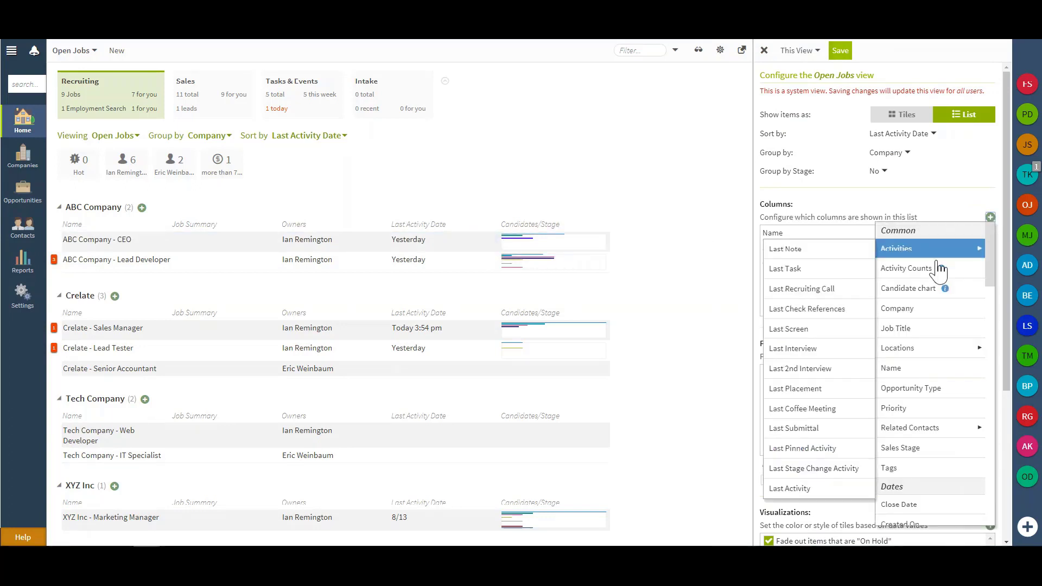
{"action": "mouse_move", "coordinate": [915, 353]}
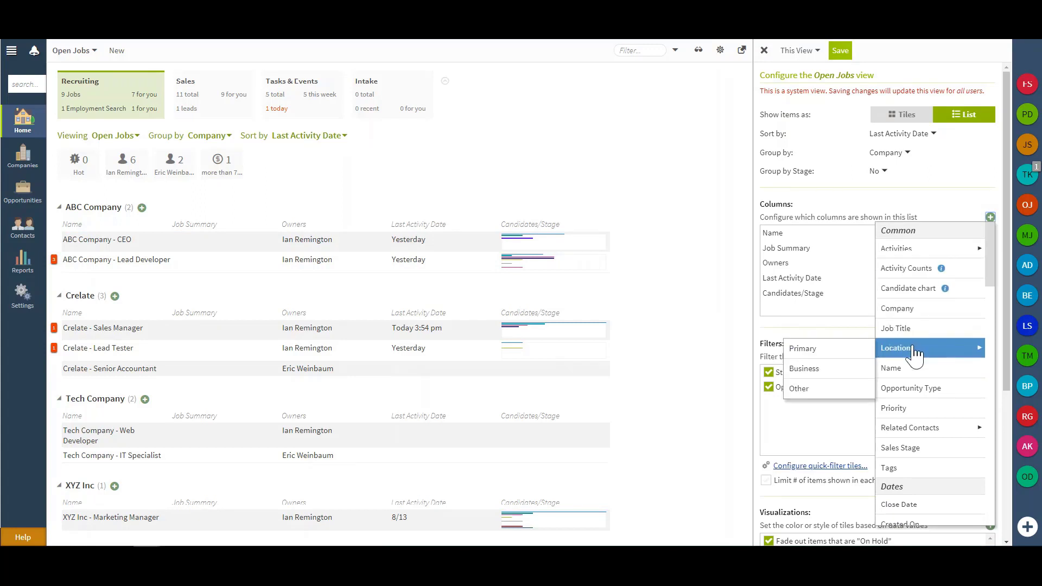
{"action": "left_click", "coordinate": [816, 348]}
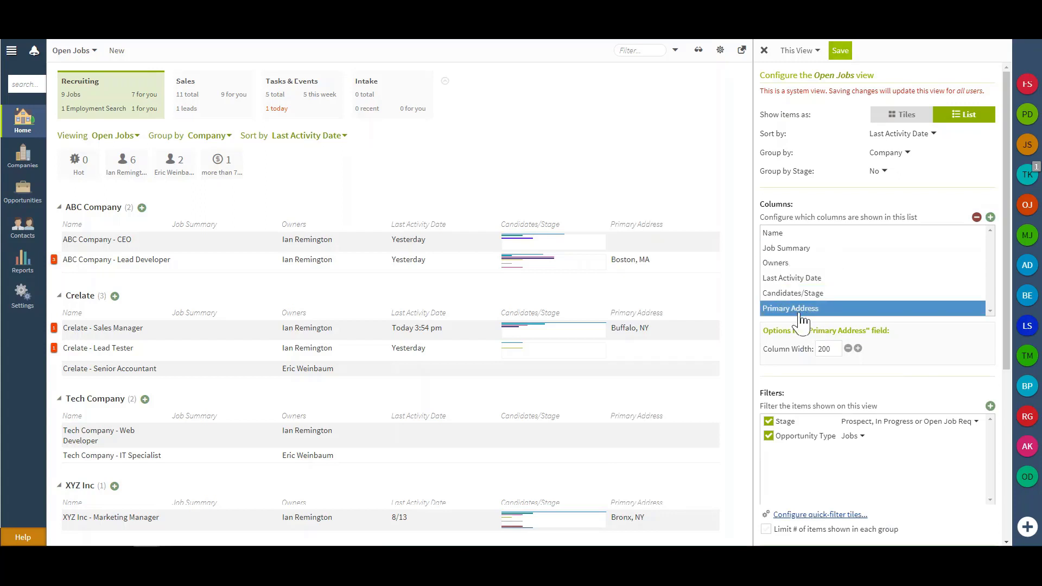
{"action": "left_click_drag", "start_coordinate": [800, 316], "coordinate": [808, 267]}
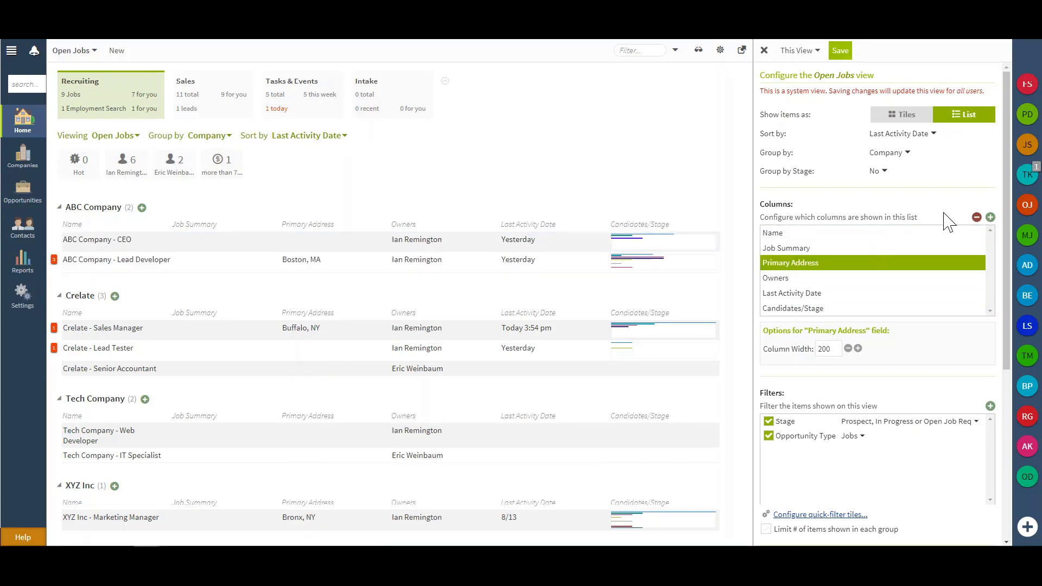
{"action": "left_click", "coordinate": [976, 217]}
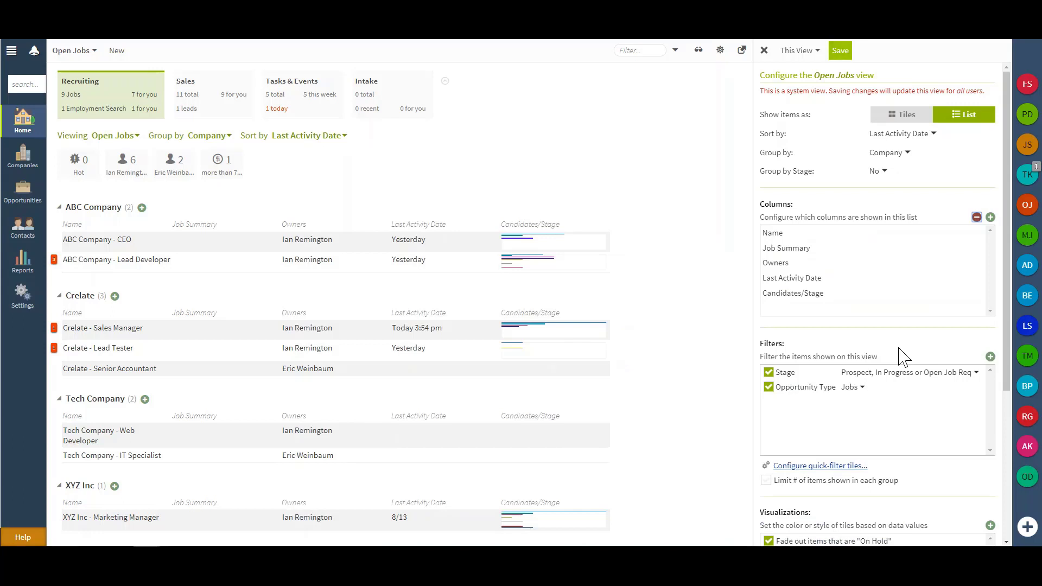
Save the list layout as a new personal view named test123, not overwriting the system view
{"action": "left_click", "coordinate": [839, 50]}
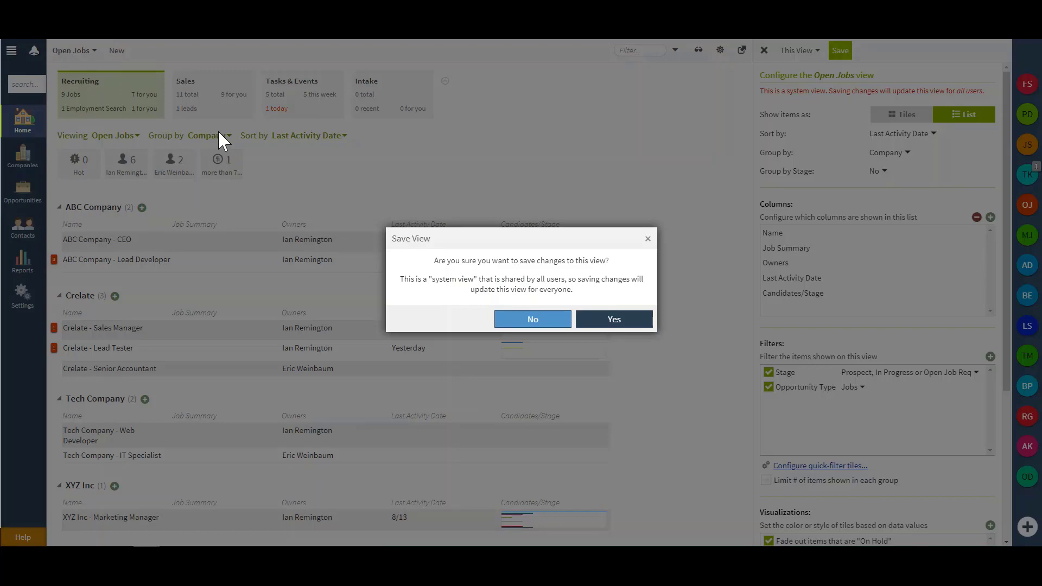
{"action": "left_click", "coordinate": [648, 239]}
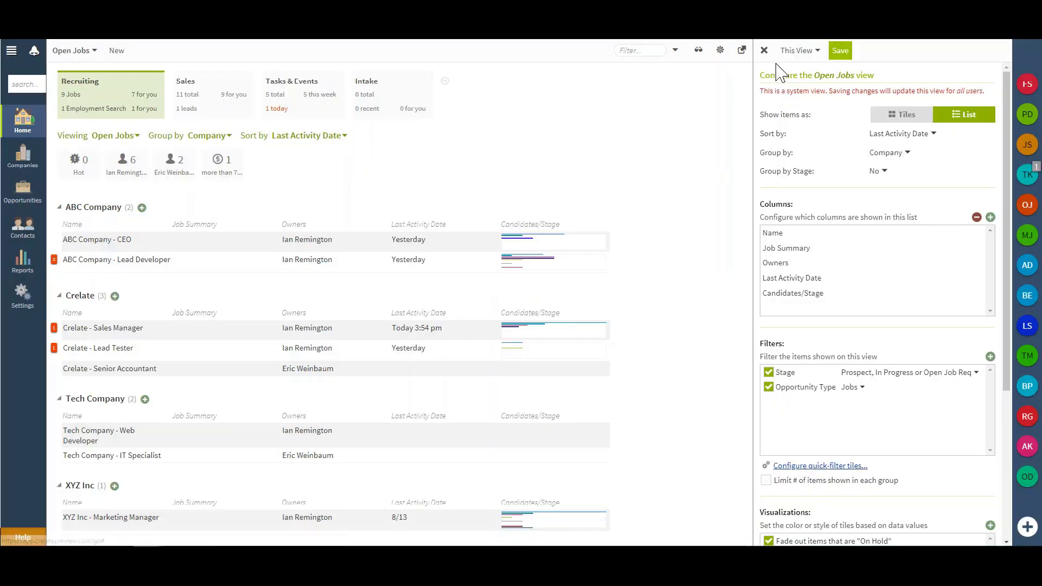
{"action": "left_click", "coordinate": [797, 52]}
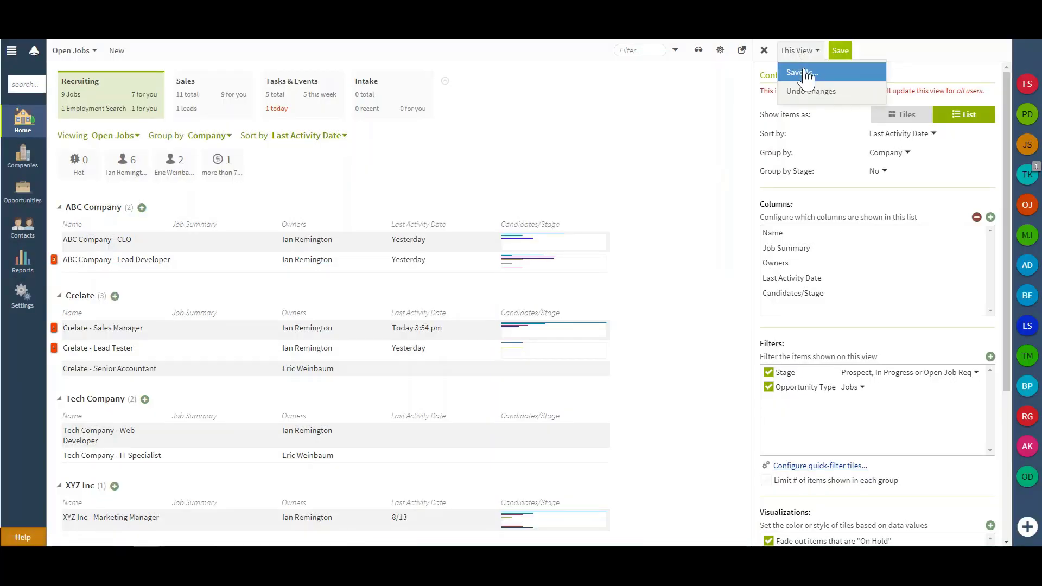
{"action": "left_click", "coordinate": [802, 72]}
{"action": "type", "text": "test123"}
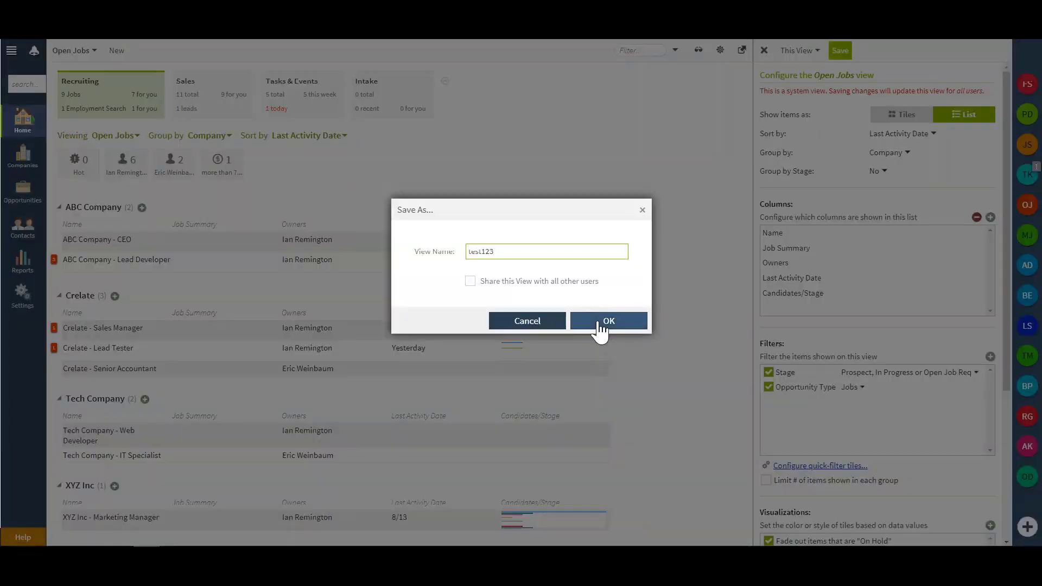
{"action": "left_click", "coordinate": [596, 323]}
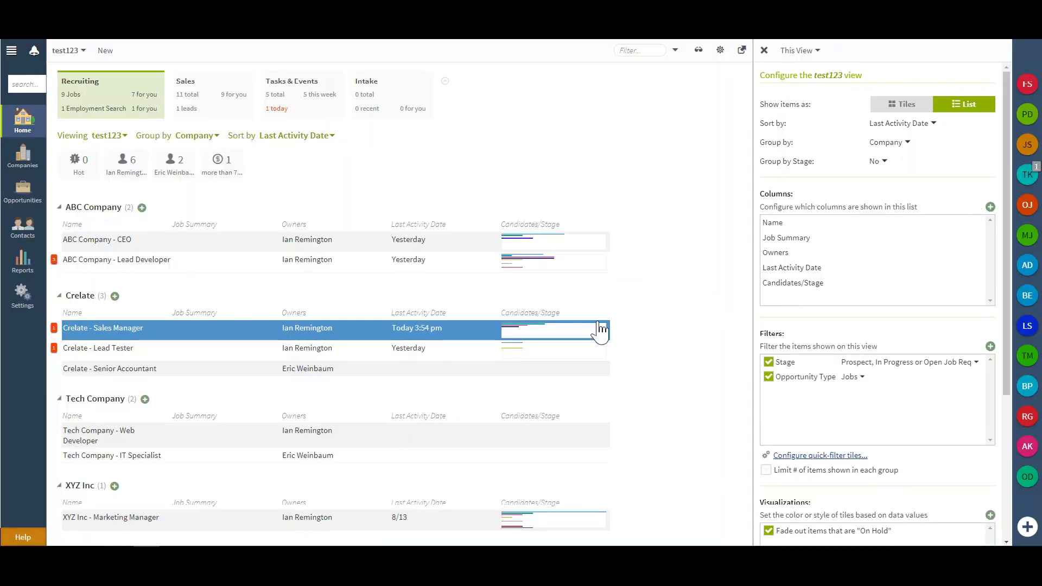
{"action": "left_click", "coordinate": [68, 50]}
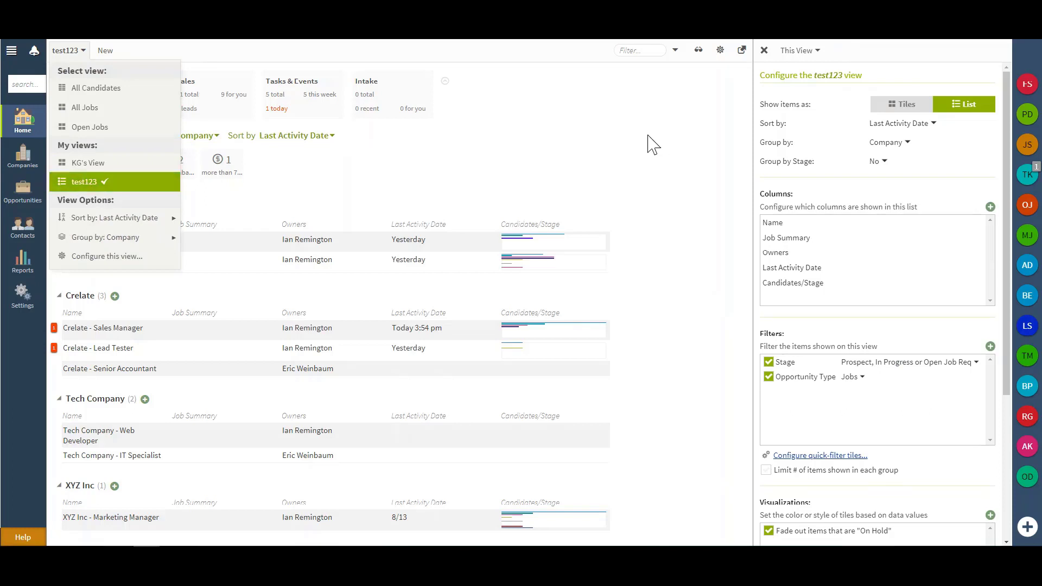
Switch to All Jobs, then go back to the Open Jobs view
{"action": "left_click", "coordinate": [85, 107]}
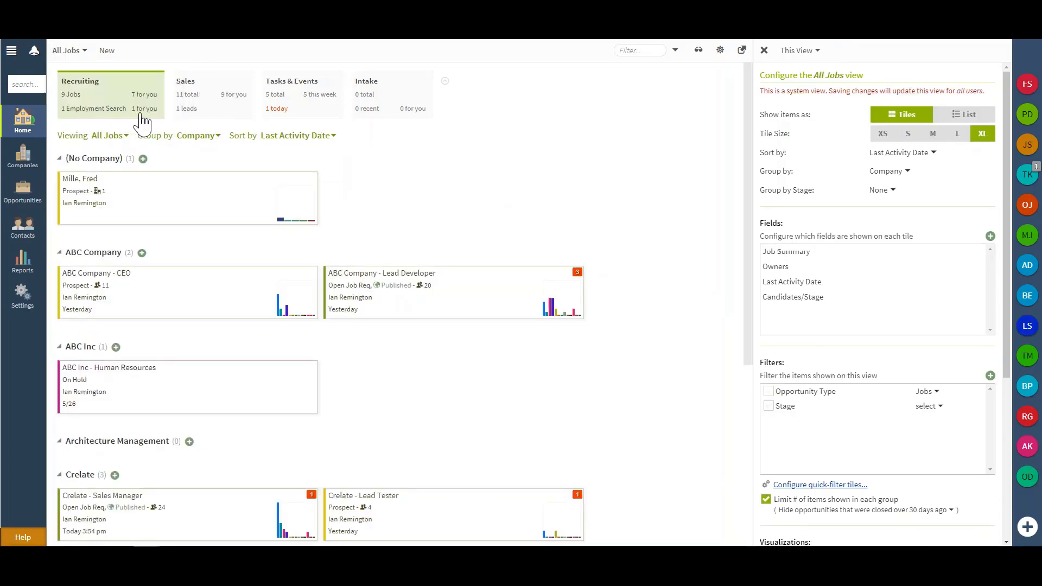
{"action": "left_click", "coordinate": [76, 52]}
{"action": "left_click", "coordinate": [101, 128]}
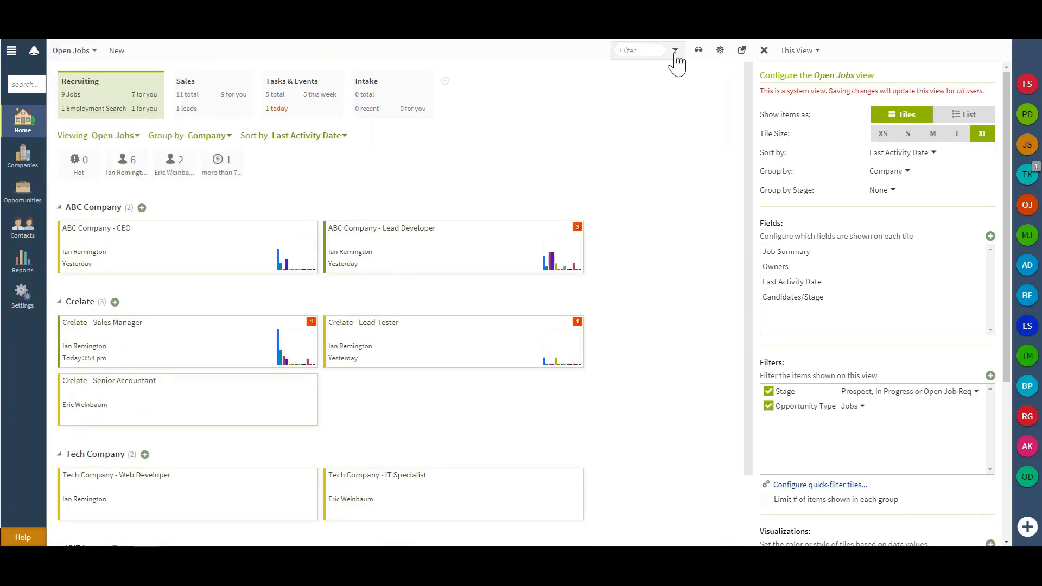
Filter Open Jobs by a single owner, leaving Crelate - Senior Accountant and Tech Company - IT Specialist
{"action": "left_click", "coordinate": [674, 51]}
{"action": "mouse_move", "coordinate": [679, 92]}
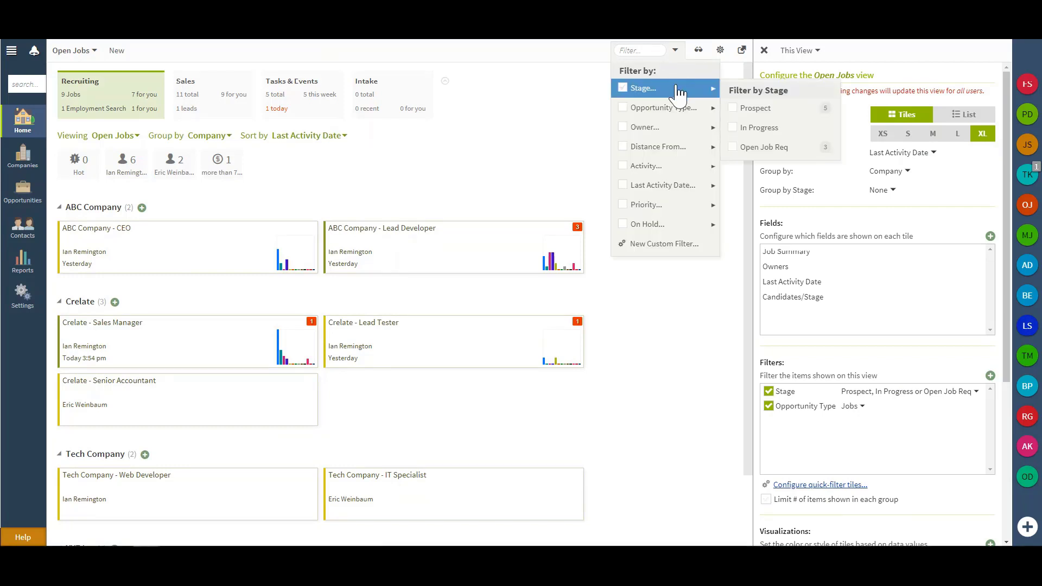
{"action": "mouse_move", "coordinate": [678, 129]}
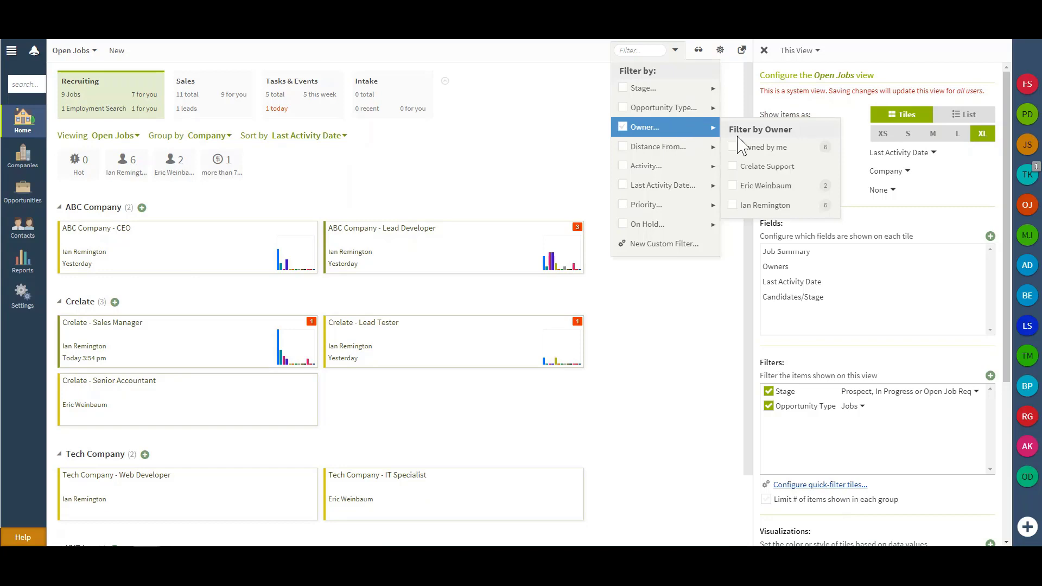
{"action": "left_click", "coordinate": [766, 186]}
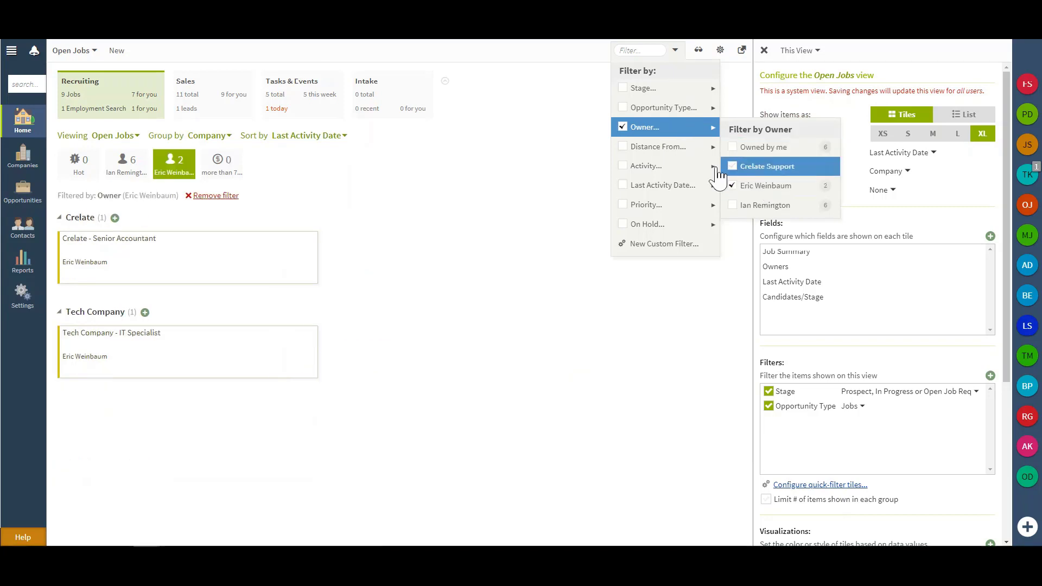
{"action": "mouse_move", "coordinate": [664, 190]}
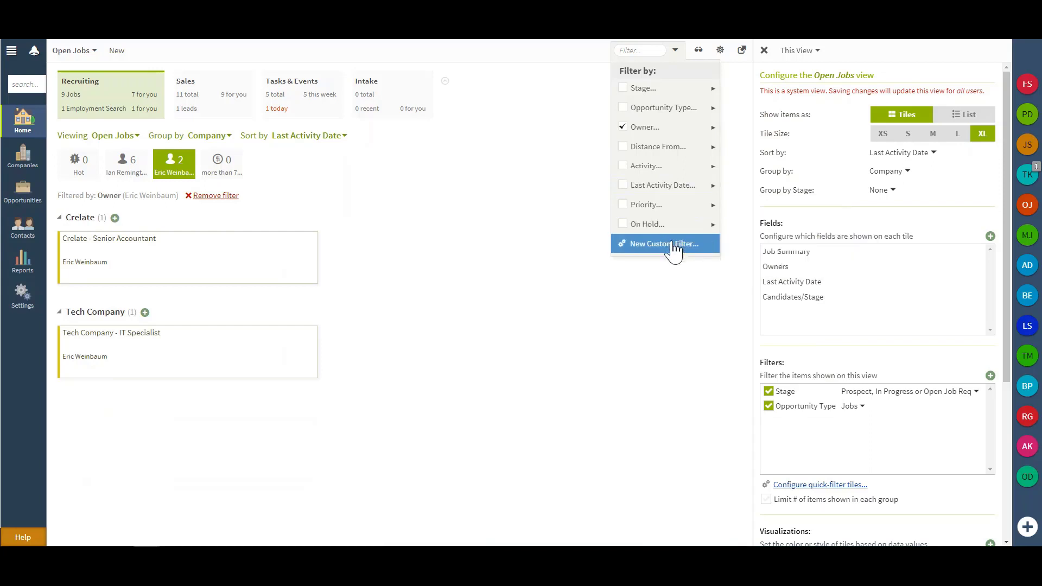
Add a custom Sales Stage filter matching In Progress and Prospect
{"action": "left_click", "coordinate": [654, 255]}
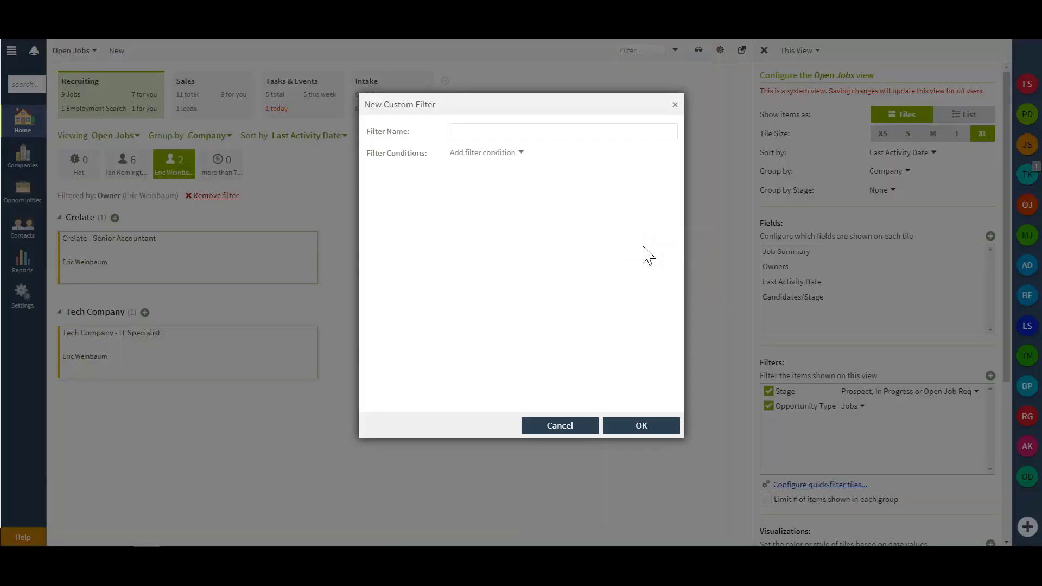
{"action": "left_click", "coordinate": [493, 153]}
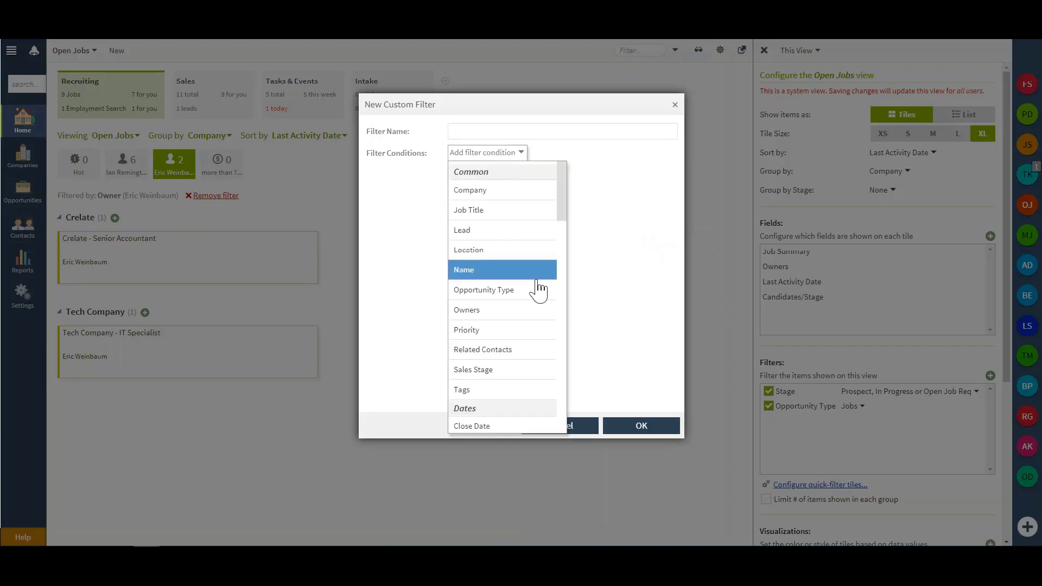
{"action": "scroll", "coordinate": [507, 282], "scroll_direction": "down", "scroll_amount": 2}
{"action": "left_click", "coordinate": [482, 263]}
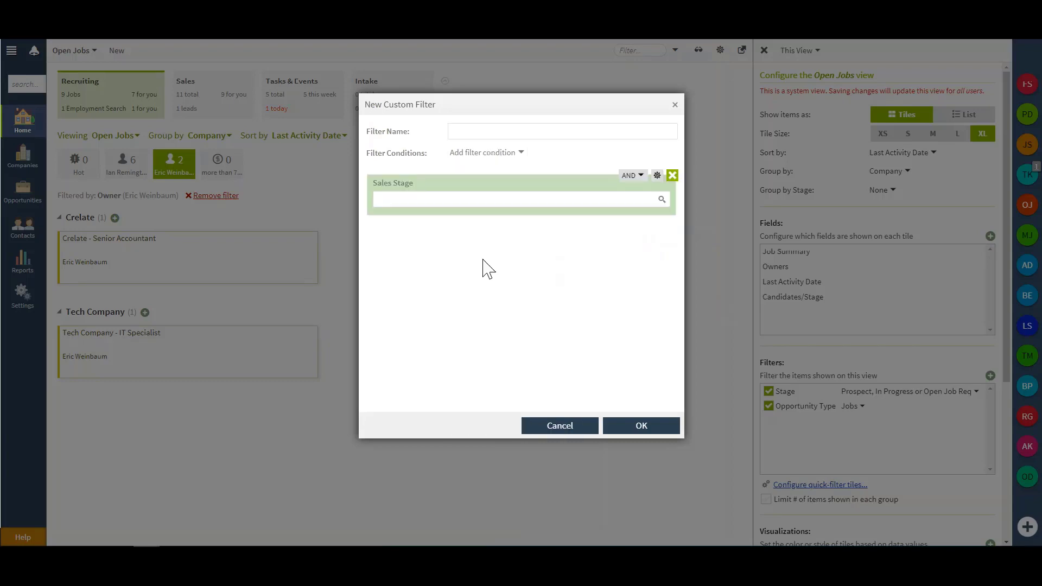
{"action": "left_click", "coordinate": [661, 200]}
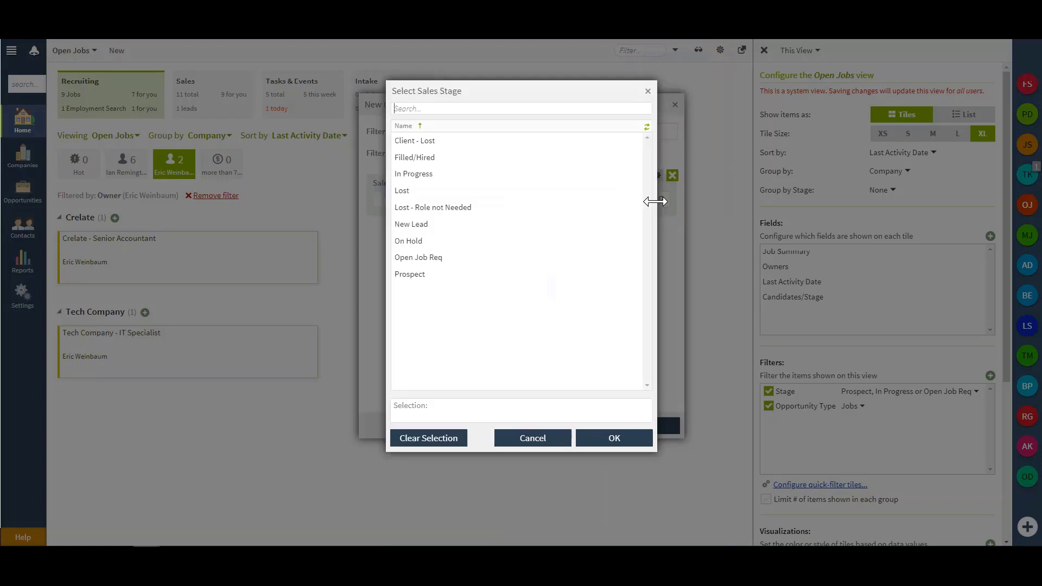
{"action": "left_click", "coordinate": [415, 175]}
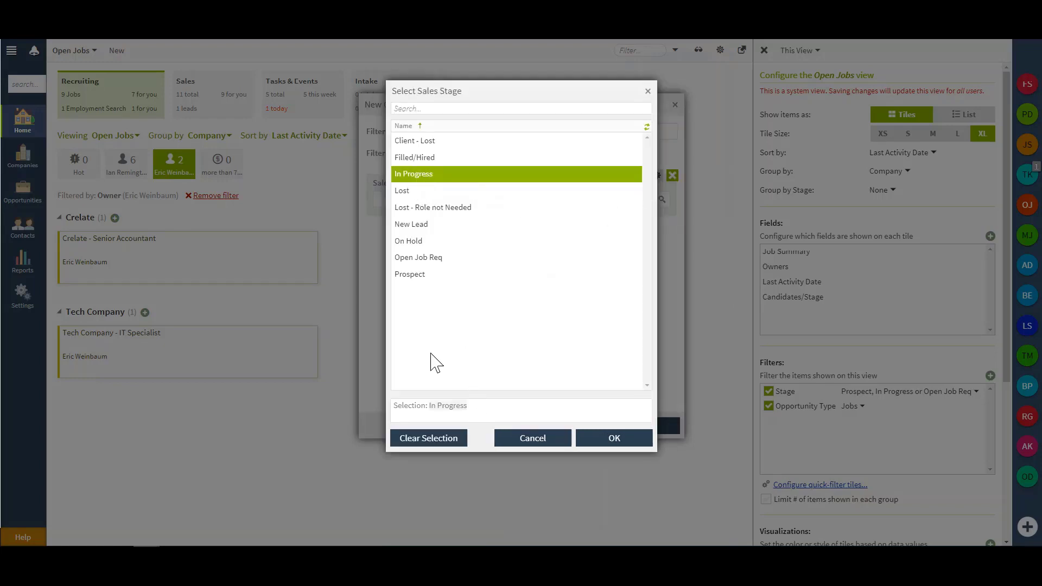
{"action": "left_click", "coordinate": [409, 277]}
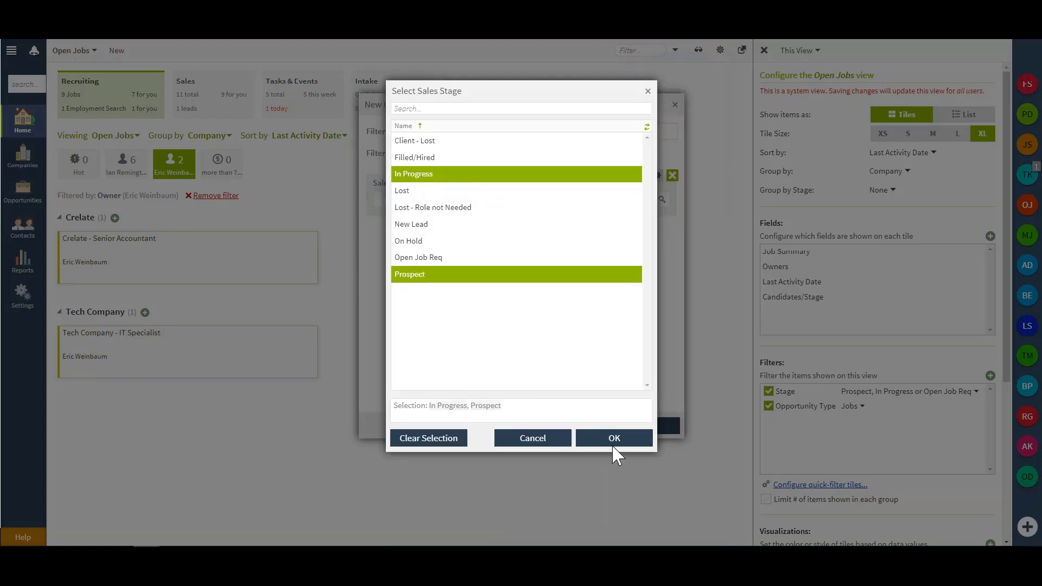
{"action": "left_click", "coordinate": [605, 443]}
{"action": "left_click", "coordinate": [631, 431]}
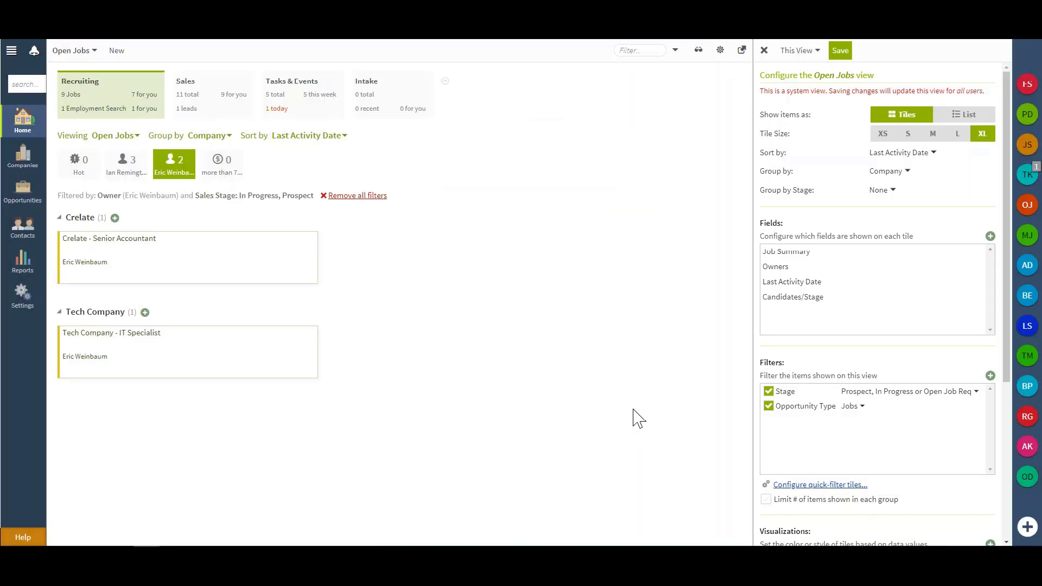
Reopen the page filters list to review the active owner and sales stage filters
{"action": "left_click", "coordinate": [675, 51]}
{"action": "mouse_move", "coordinate": [661, 266]}
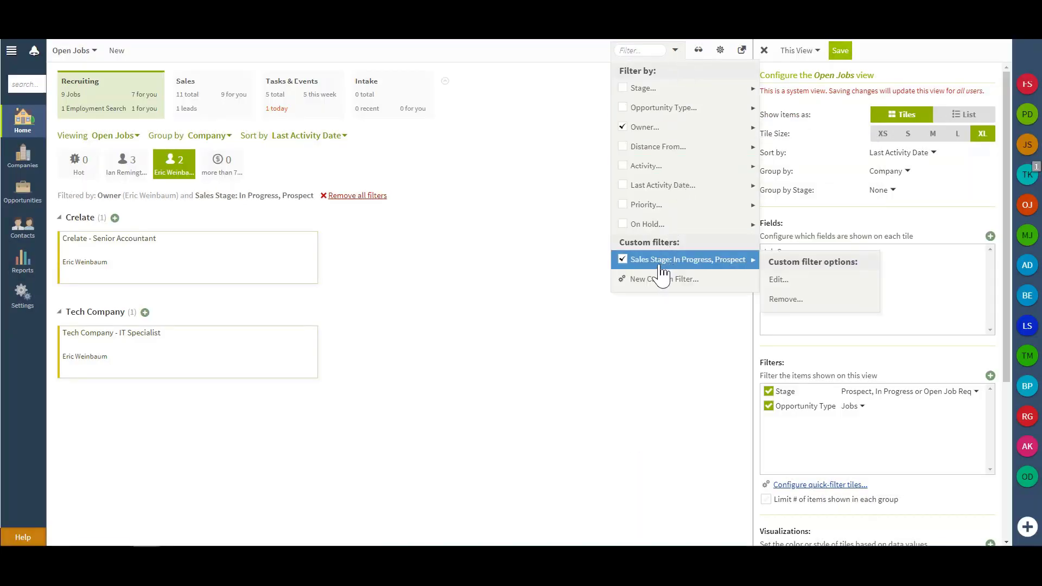
{"action": "left_click", "coordinate": [675, 50]}
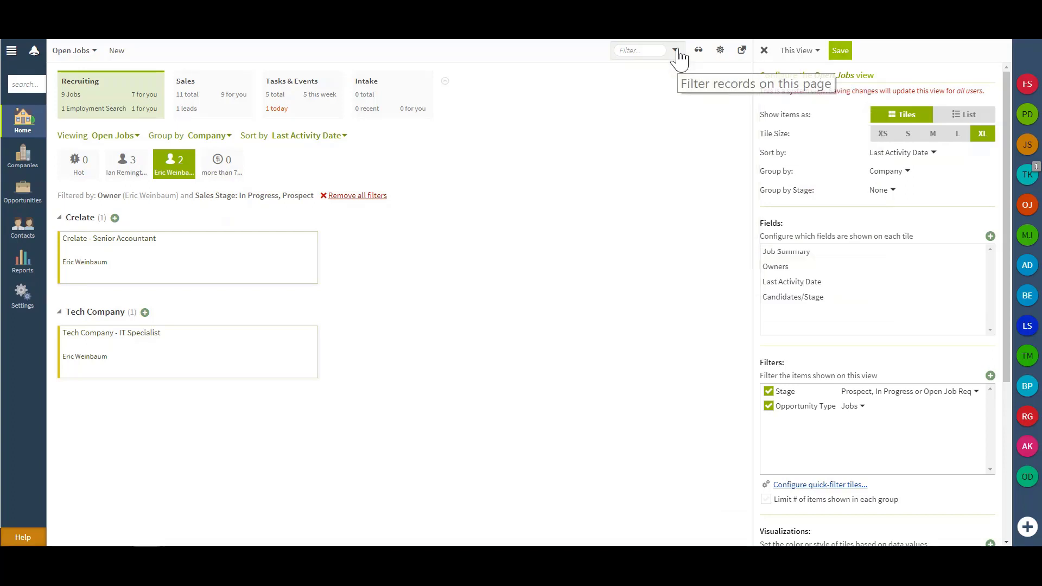
{"action": "left_click", "coordinate": [678, 53]}
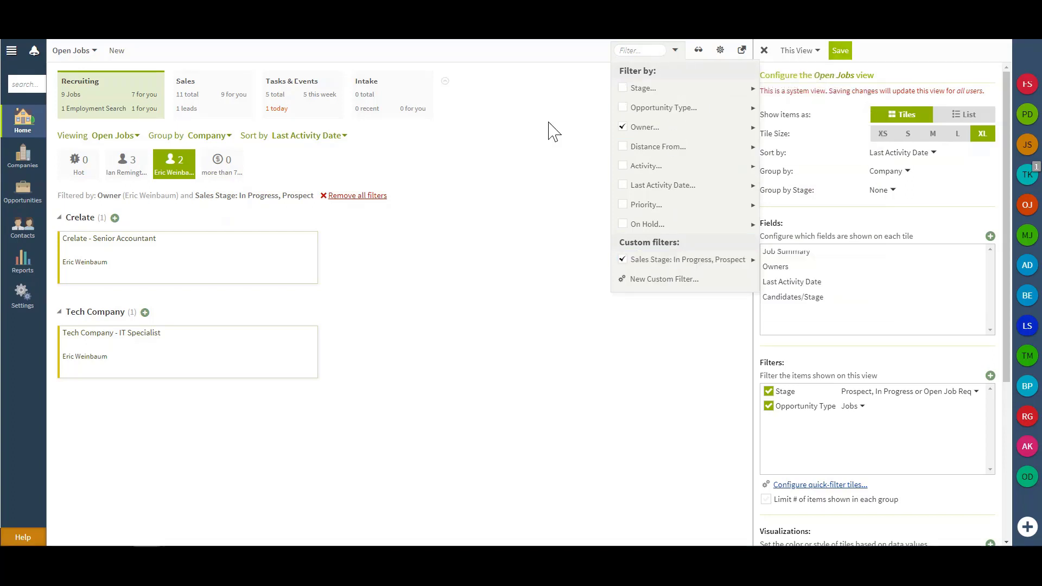
Remove all filters and turn the owner quick-filter tiles off so all seven jobs show
{"action": "left_click", "coordinate": [342, 197]}
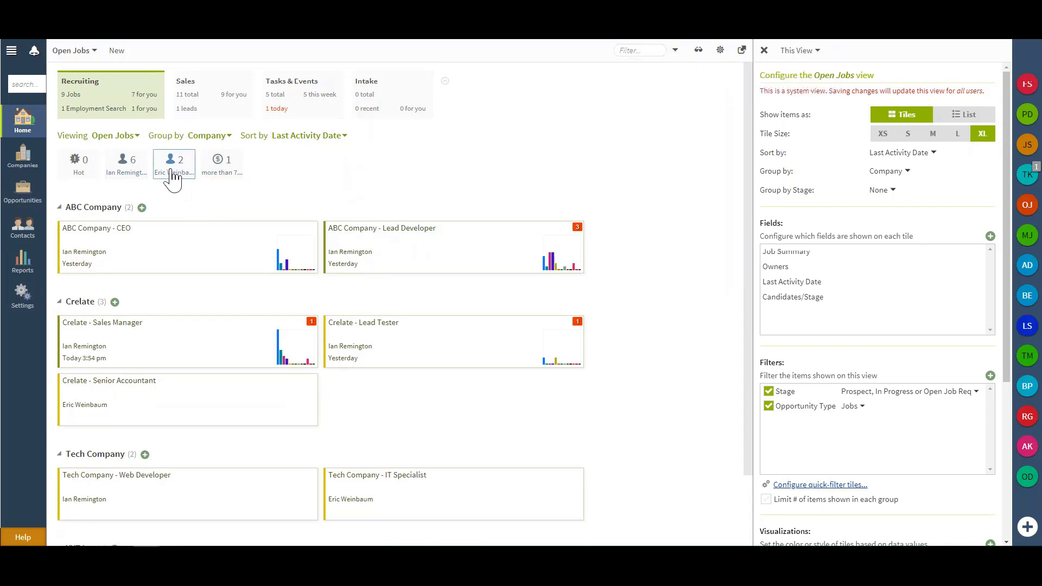
{"action": "left_click", "coordinate": [173, 175]}
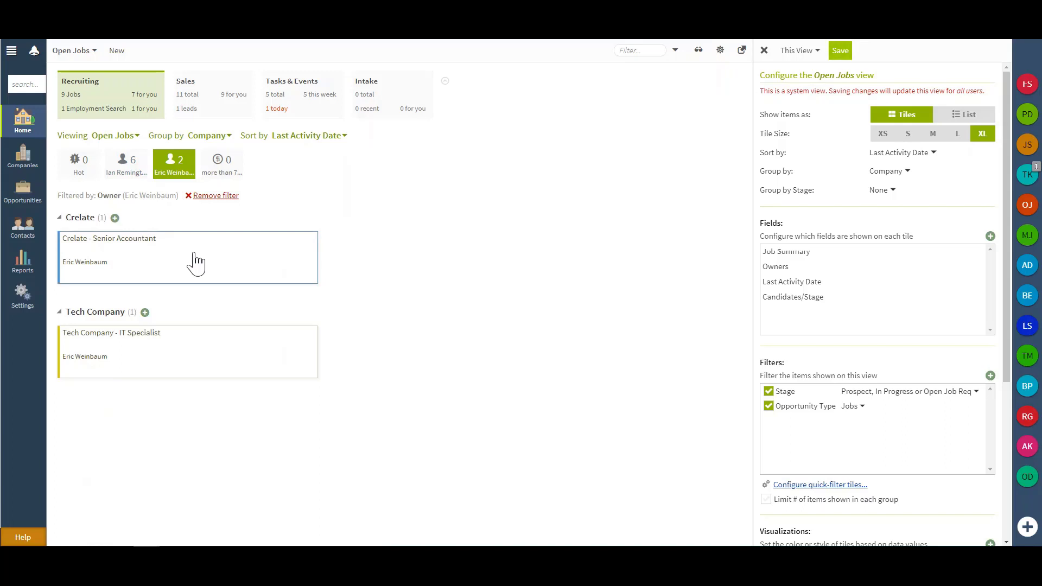
{"action": "left_click", "coordinate": [138, 173]}
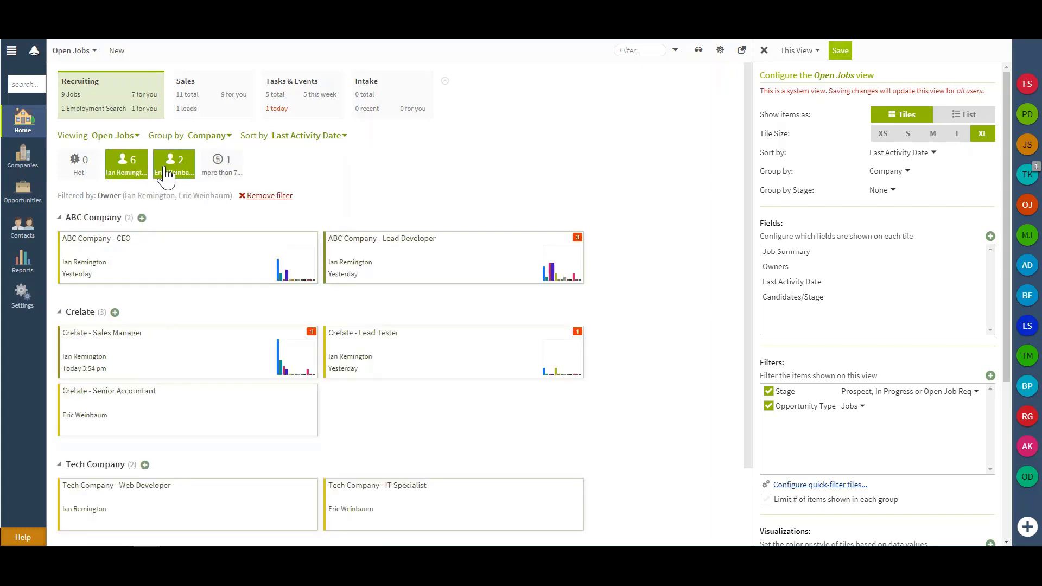
{"action": "left_click", "coordinate": [254, 197]}
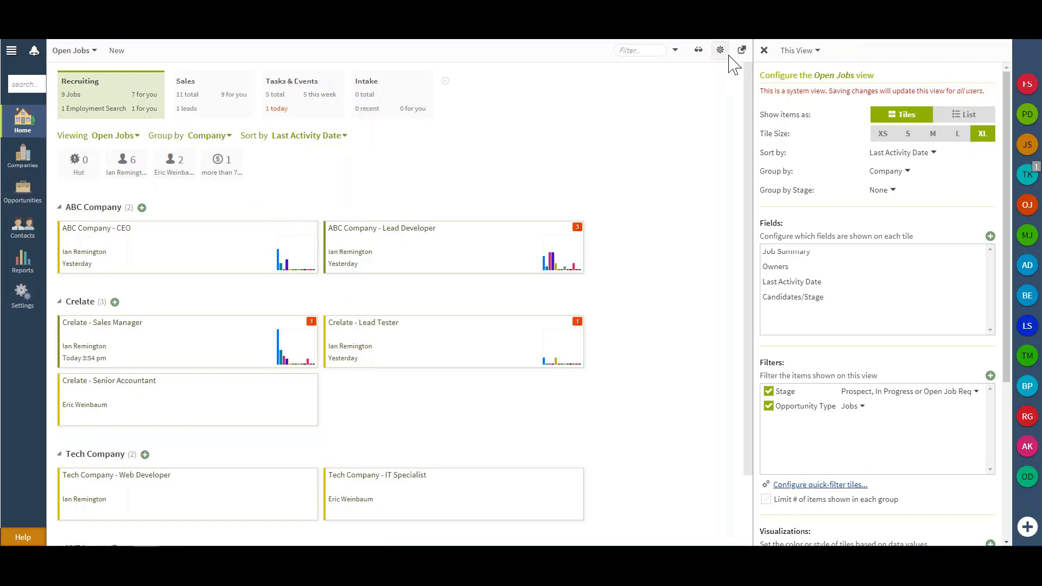
Open the quick-filter tile configuration from the Open Jobs side panel
{"action": "scroll", "coordinate": [814, 231], "scroll_direction": "down", "scroll_amount": 2}
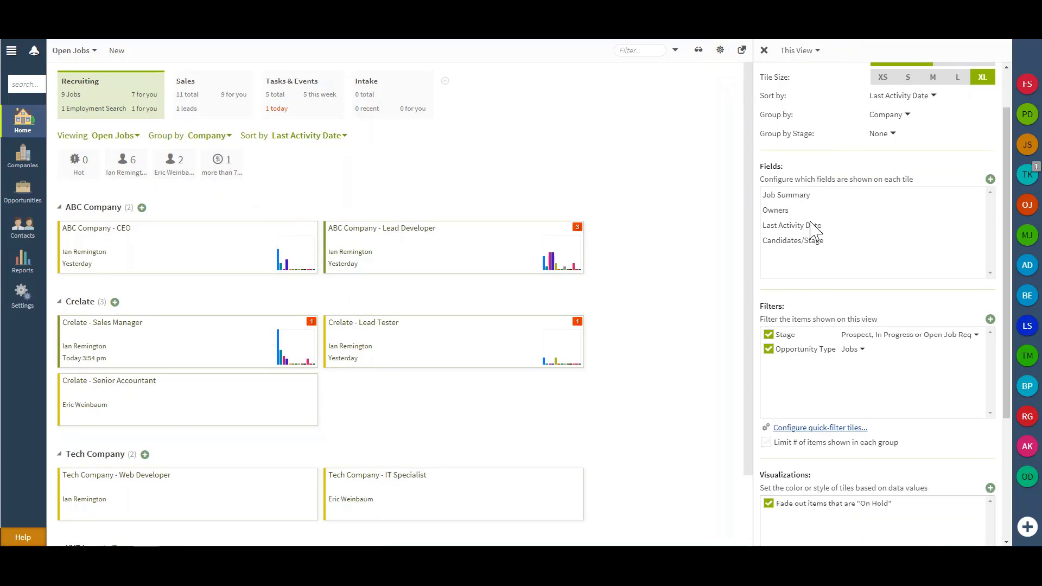
{"action": "scroll", "coordinate": [814, 230], "scroll_direction": "down", "scroll_amount": 1}
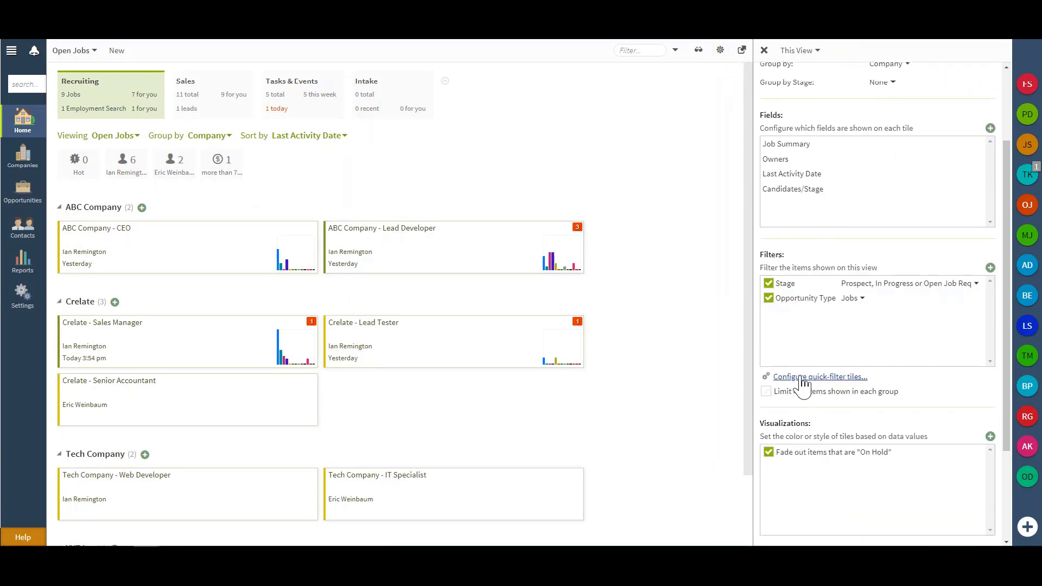
{"action": "left_click", "coordinate": [810, 376]}
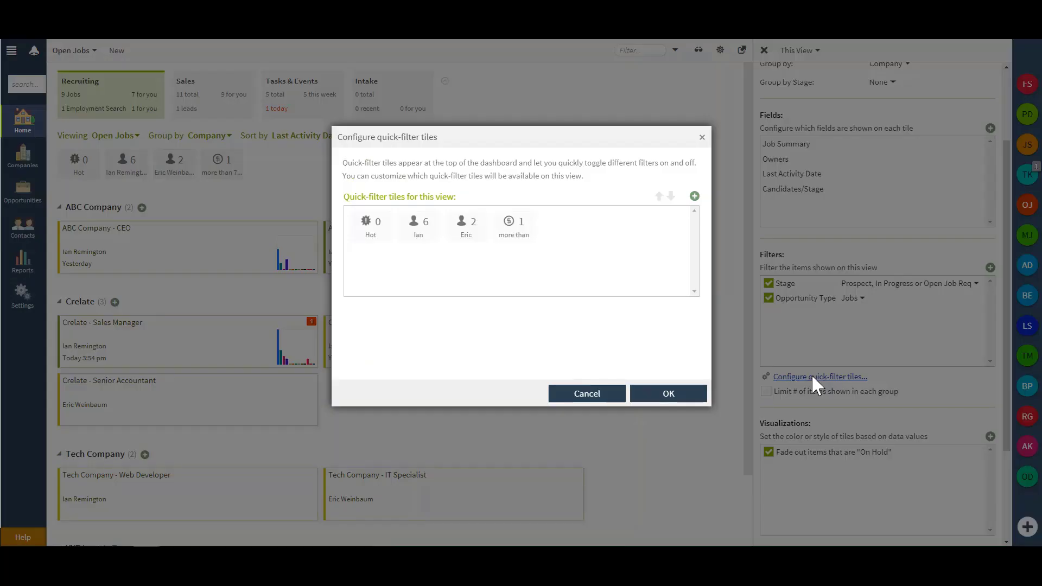
{"action": "mouse_move", "coordinate": [426, 238]}
{"action": "left_mouse_down"}
{"action": "mouse_move", "coordinate": [546, 234]}
{"action": "mouse_move", "coordinate": [424, 237]}
{"action": "left_mouse_up"}
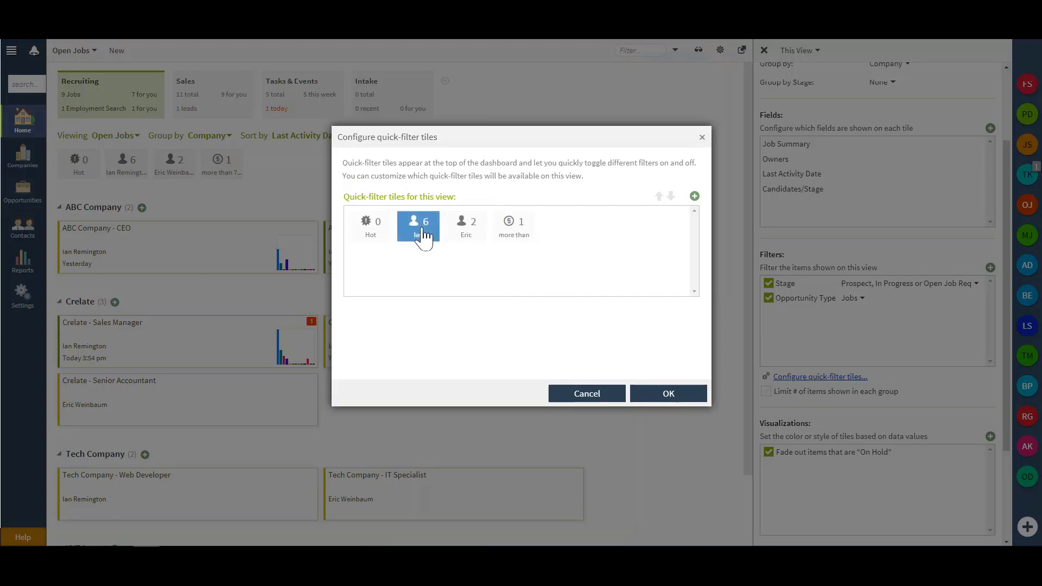
Add a new quick-filter tile of type New Custom Filter
{"action": "left_click", "coordinate": [694, 197]}
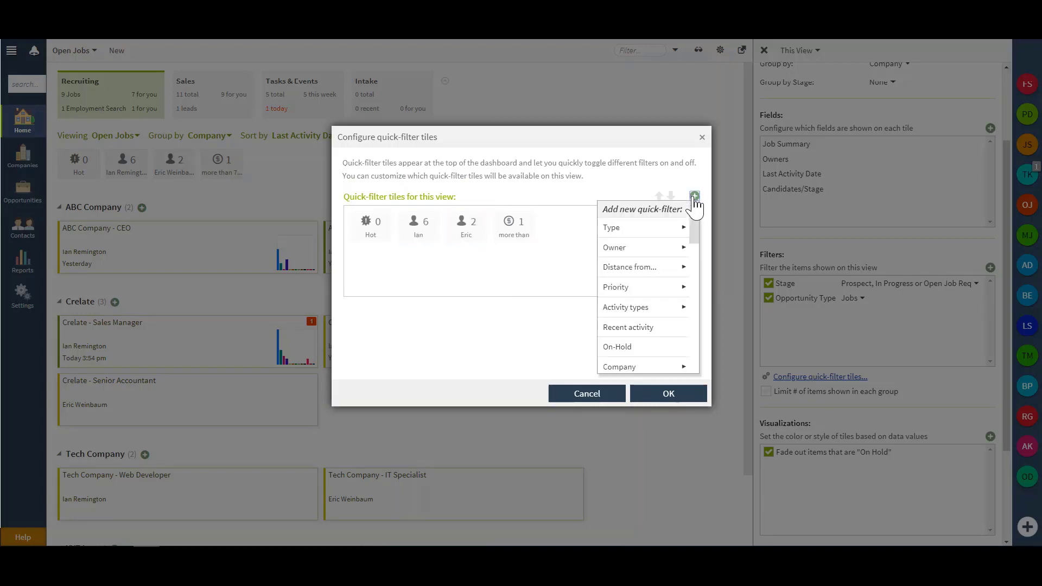
{"action": "scroll", "coordinate": [662, 228], "scroll_direction": "down", "scroll_amount": 3}
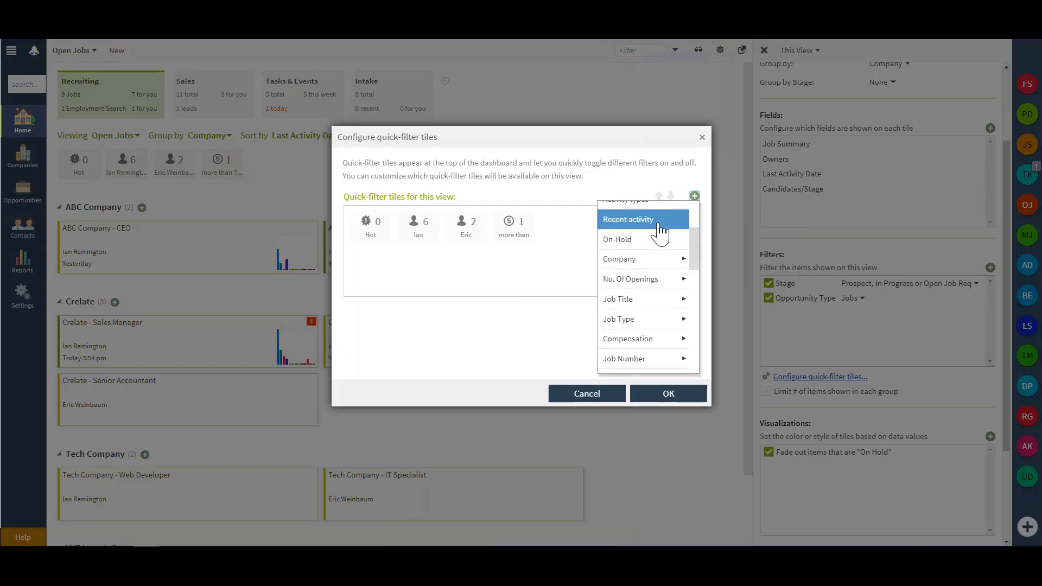
{"action": "scroll", "coordinate": [639, 264], "scroll_direction": "down", "scroll_amount": 5}
{"action": "mouse_move", "coordinate": [640, 266]}
{"action": "scroll", "coordinate": [640, 266], "scroll_direction": "down", "scroll_amount": 6}
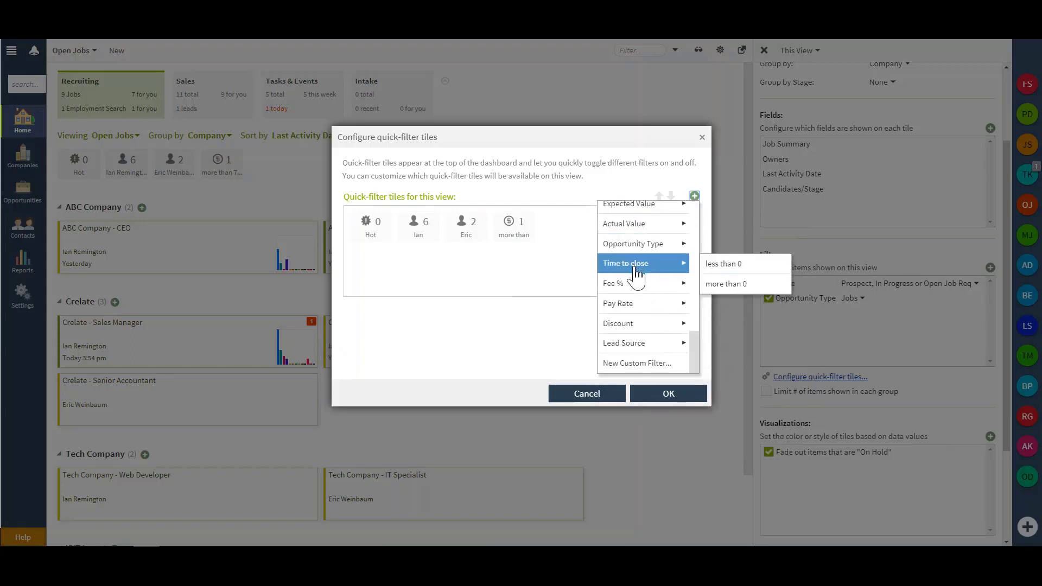
{"action": "left_click", "coordinate": [633, 365]}
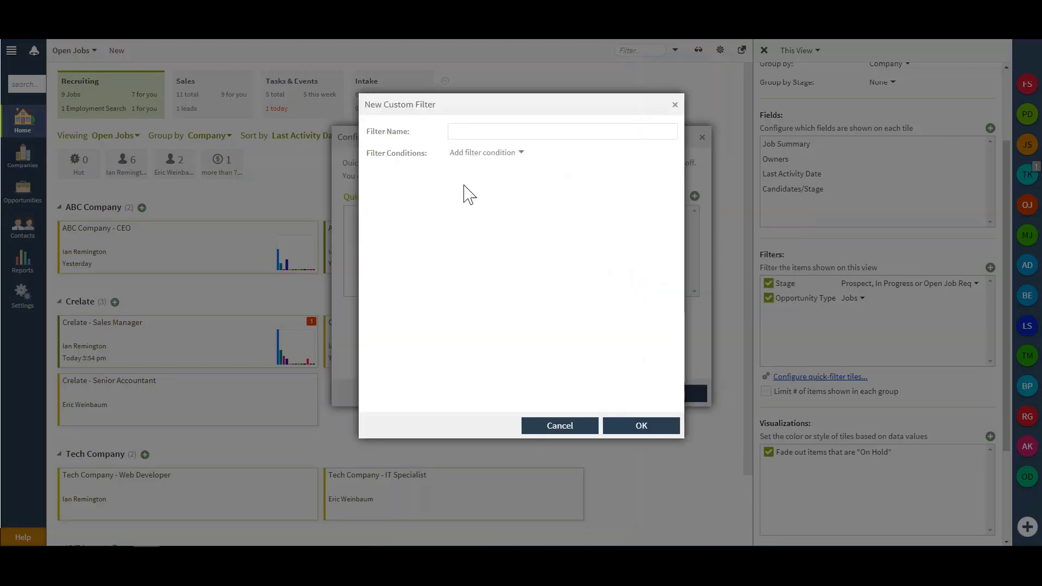
Give the new custom filter a Tags condition set to Developer and save it as Tags: Developer
{"action": "left_click", "coordinate": [464, 157]}
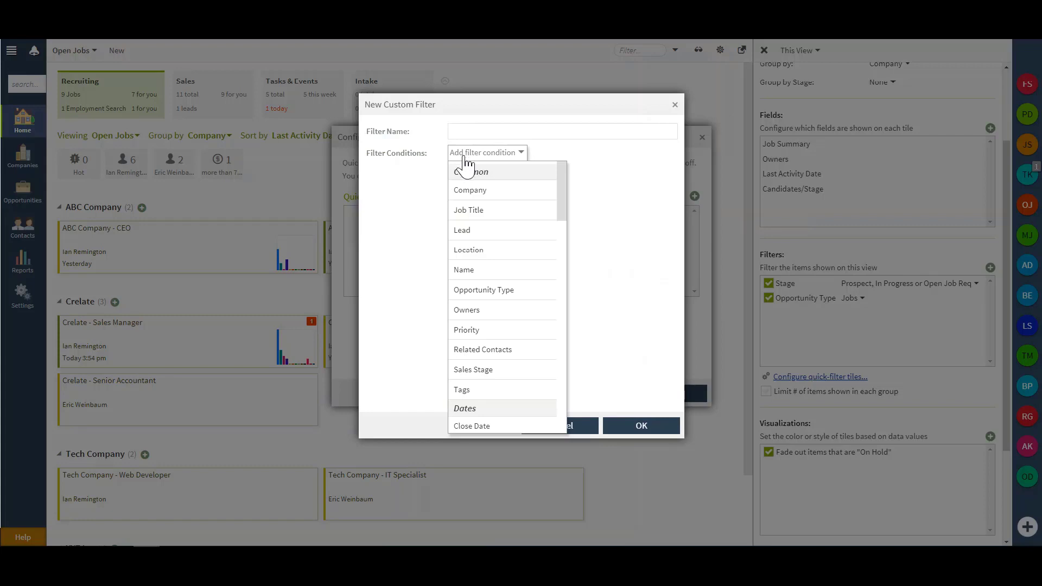
{"action": "left_click", "coordinate": [466, 390]}
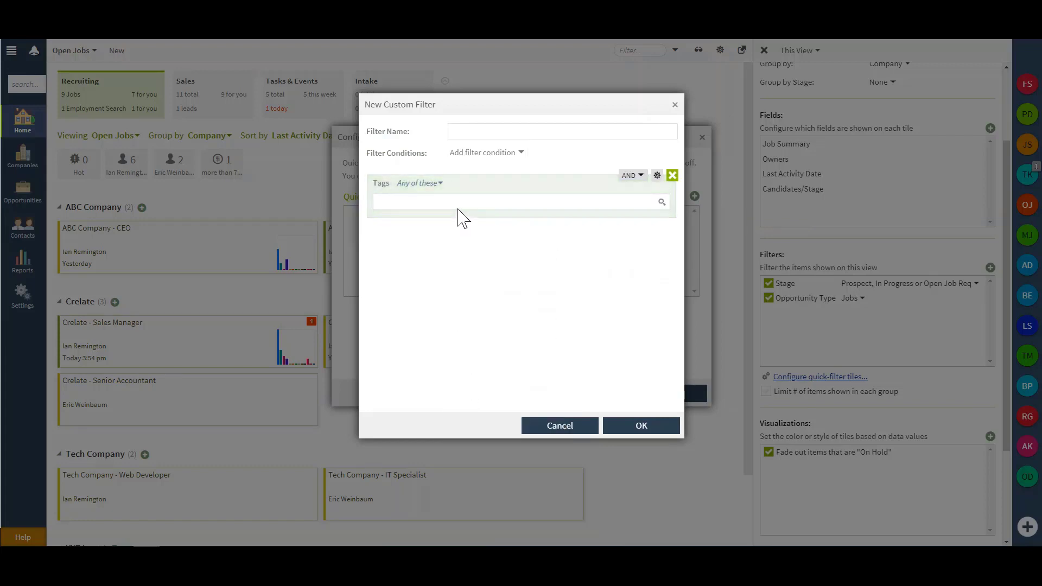
{"action": "type", "text": "de"}
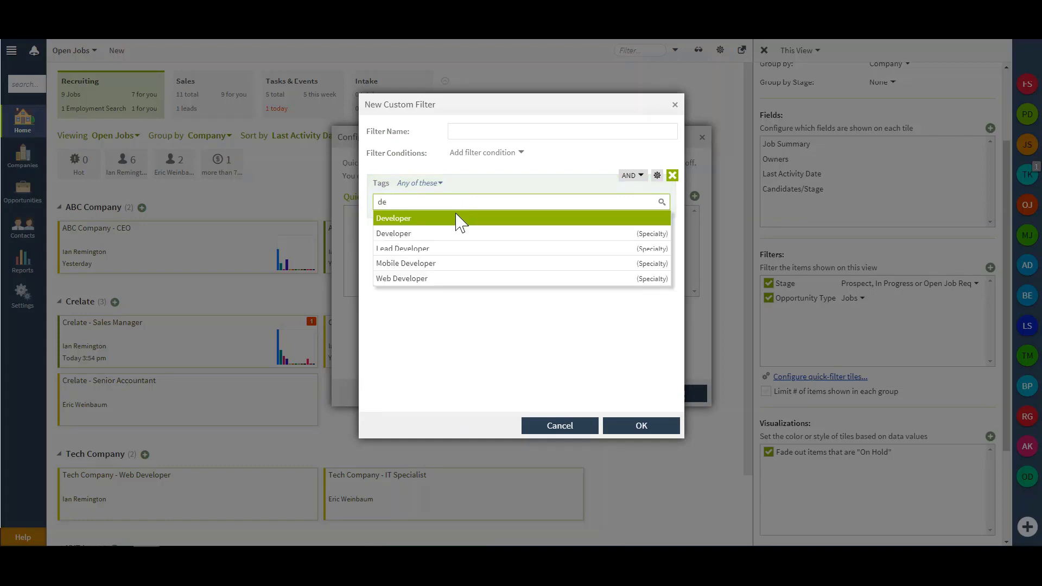
{"action": "left_click", "coordinate": [662, 202]}
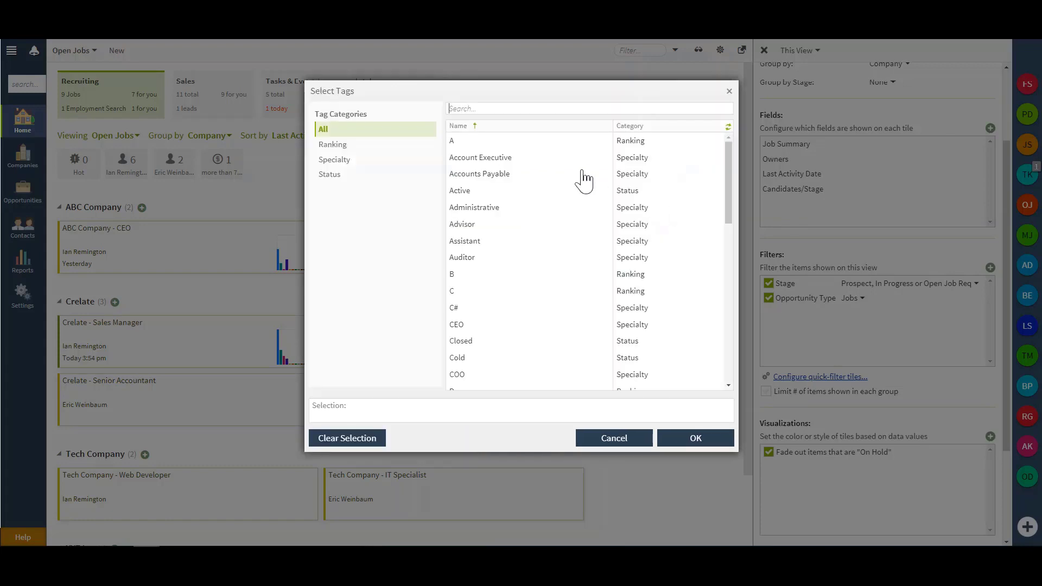
{"action": "type", "text": "dev"}
{"action": "left_click", "coordinate": [474, 142]}
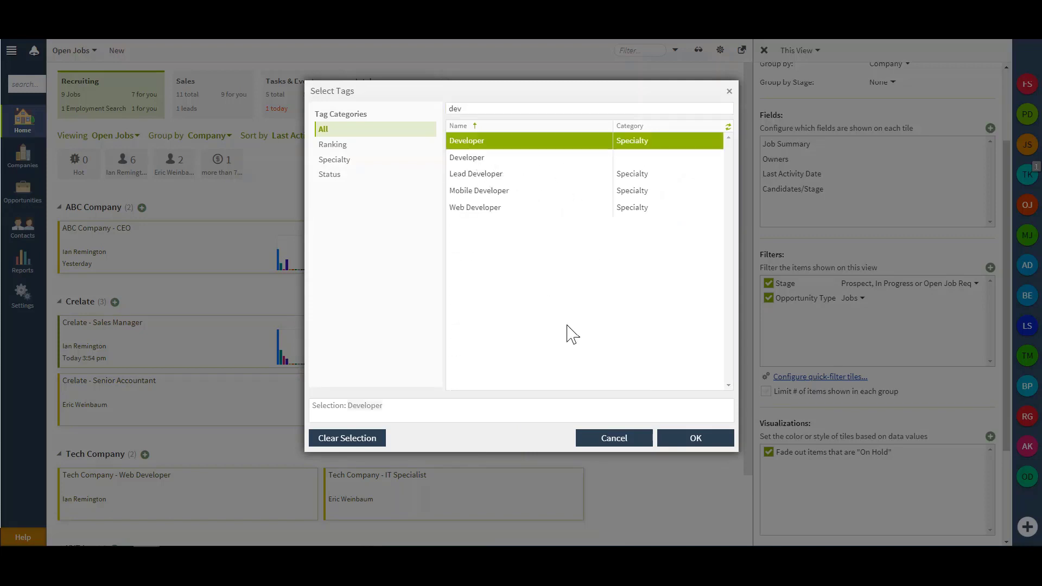
{"action": "left_click", "coordinate": [691, 439]}
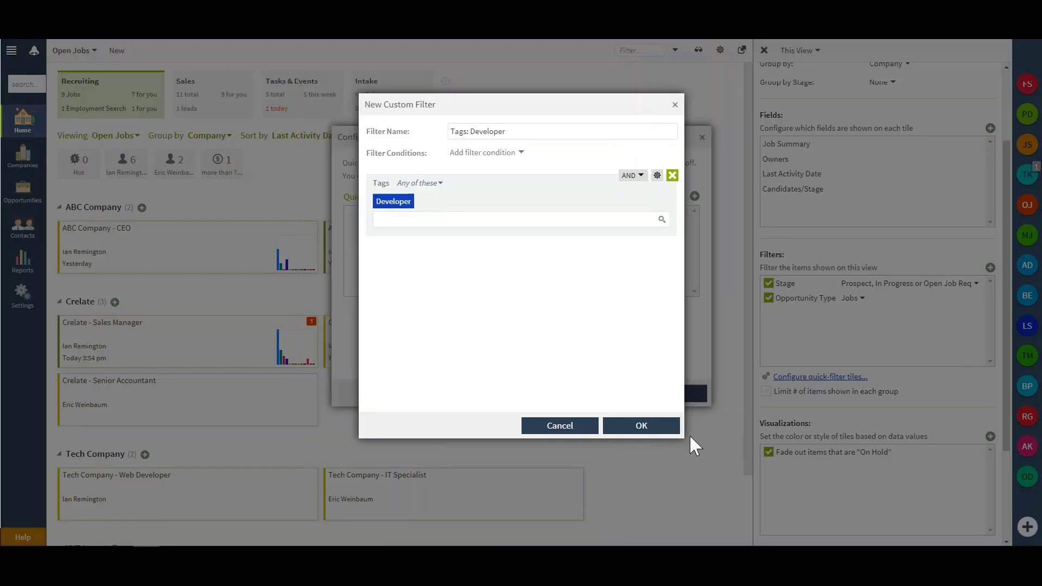
{"action": "left_click", "coordinate": [625, 426]}
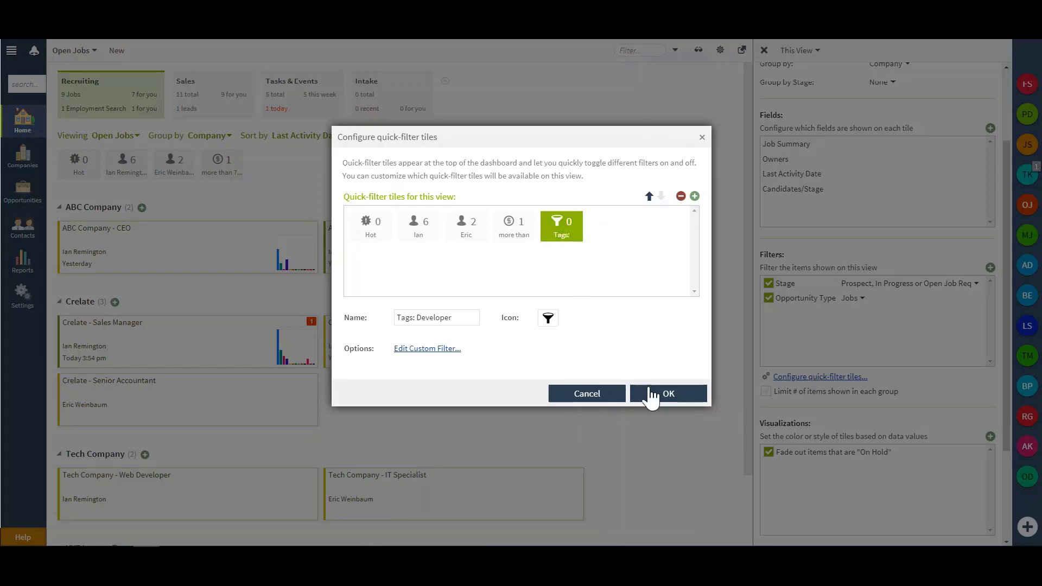
{"action": "left_click", "coordinate": [665, 394]}
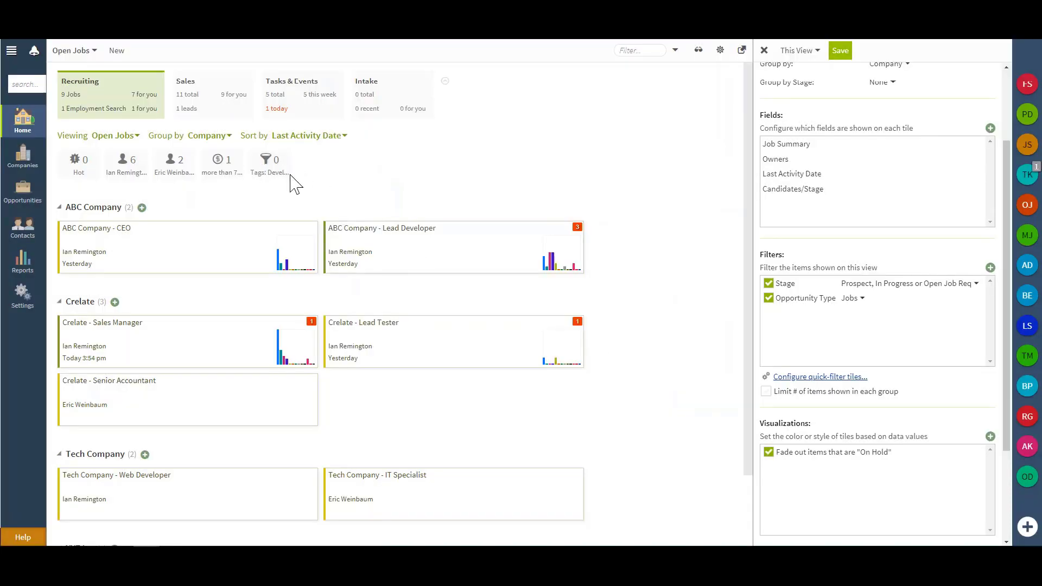
{"action": "left_click", "coordinate": [837, 51]}
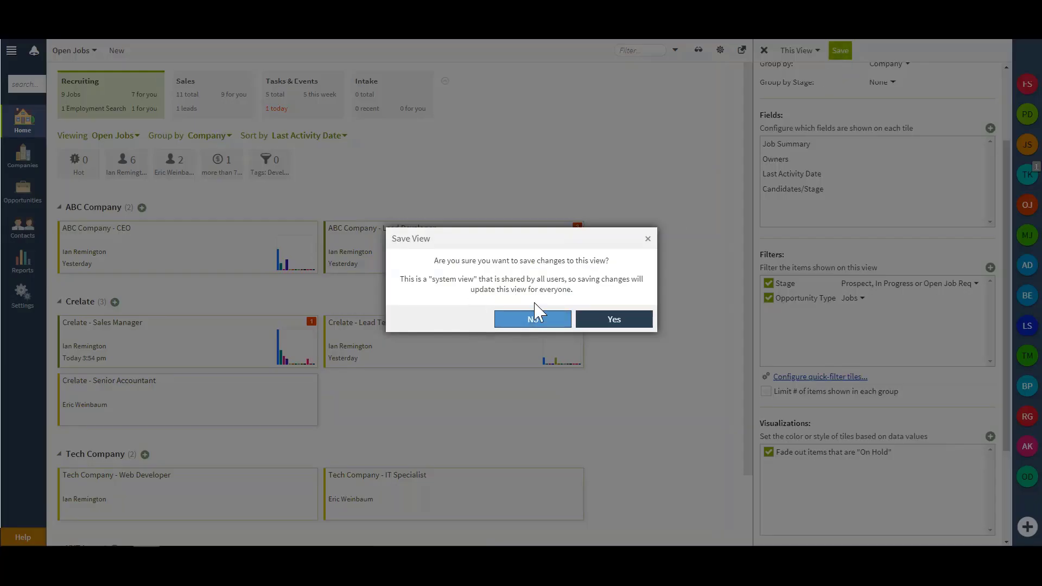
{"action": "left_click", "coordinate": [648, 239]}
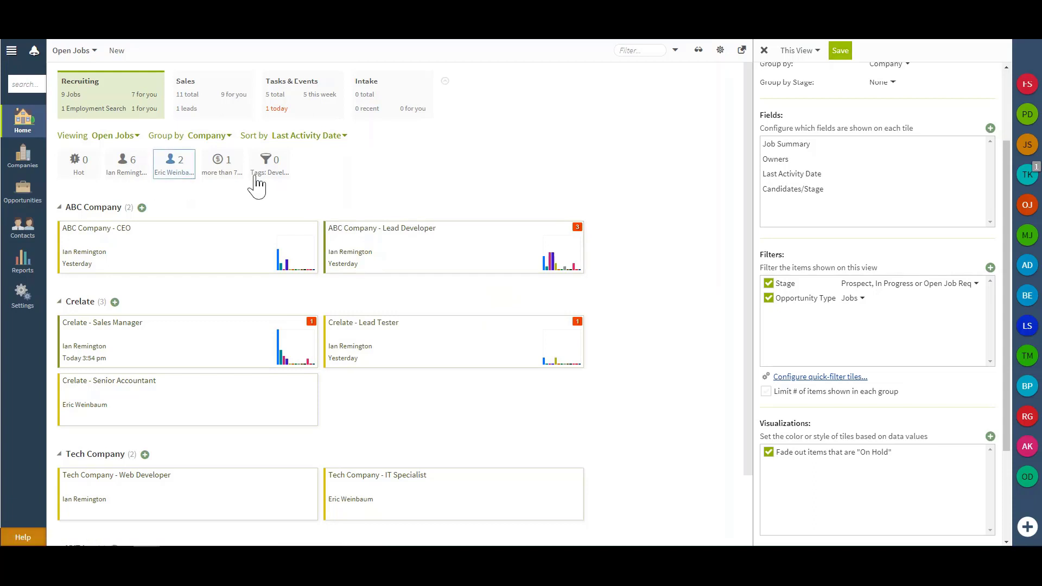